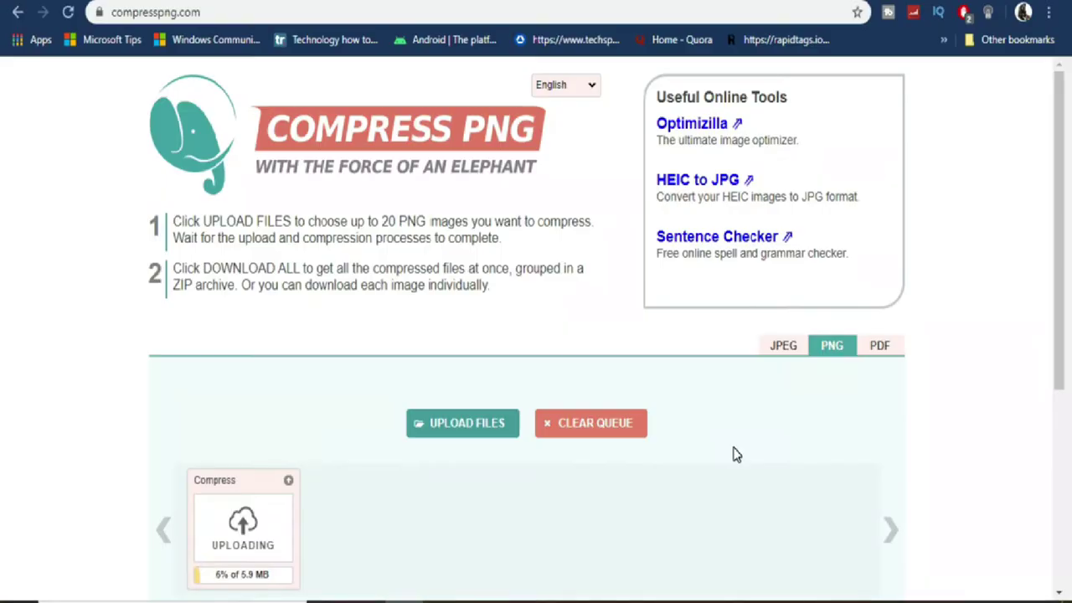
- Download the sample PNG that CompressPNG shrank by 80%
scroll(732, 452, "down", 3)
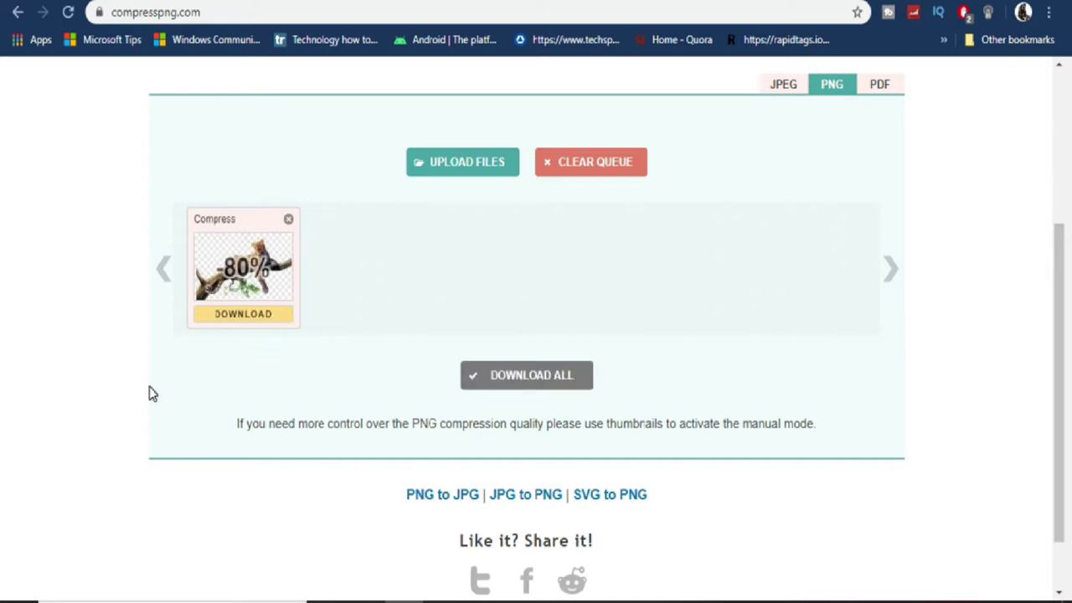
left_click(238, 317)
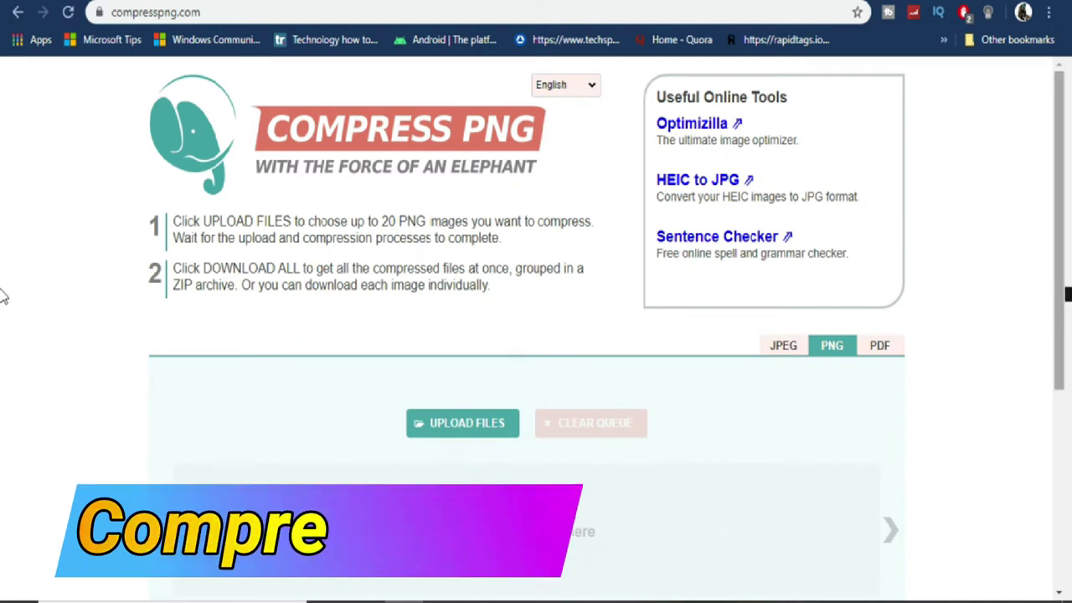
- Upload Compress PNG from the Desktop and download the 80%-smaller Compress PNG-min copy
mouse_move(1064, 206)
left_mouse_down()
mouse_move(1063, 423)
mouse_move(1066, 167)
left_mouse_up()
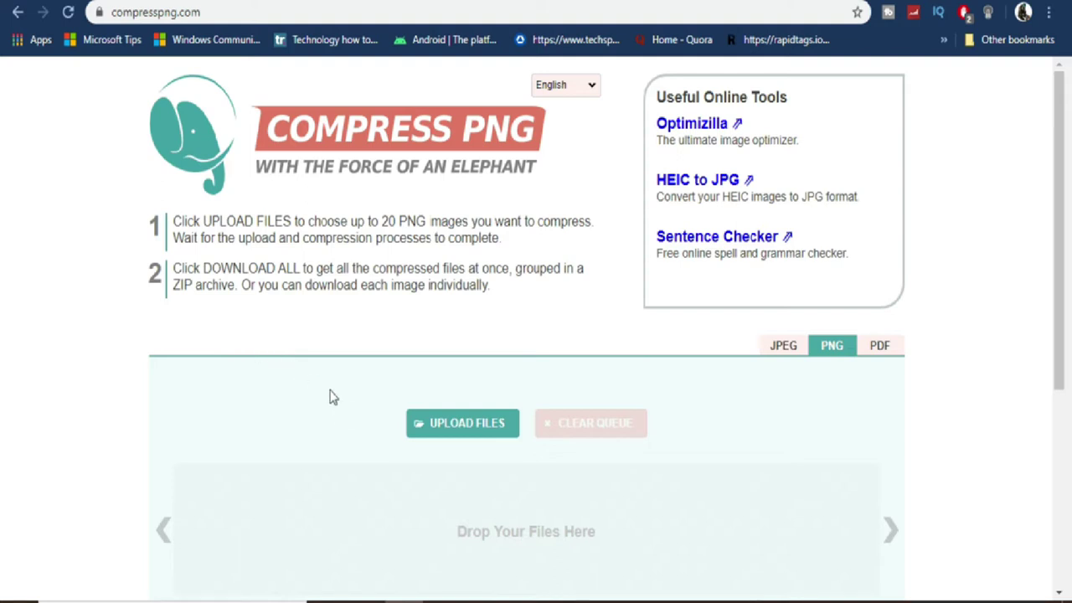
left_click(459, 431)
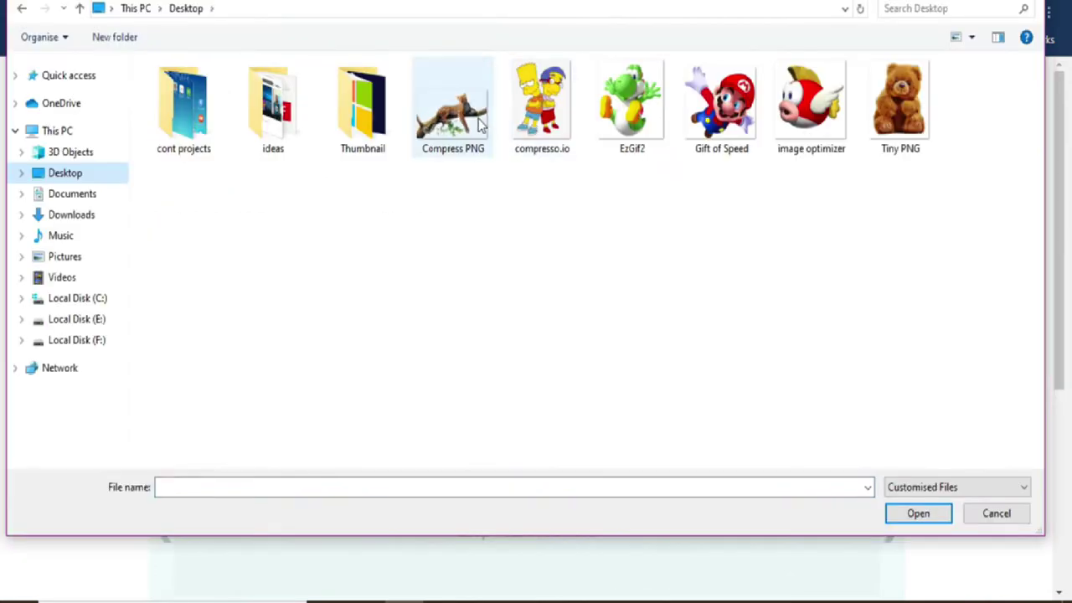
left_click(474, 124)
left_click(922, 514)
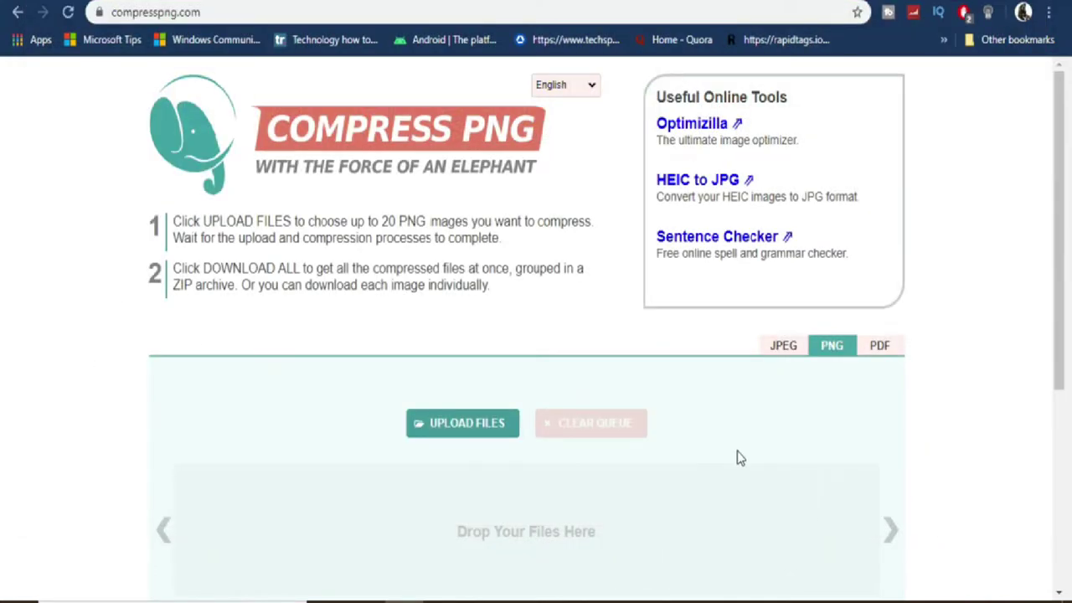
scroll(733, 453, "down", 3)
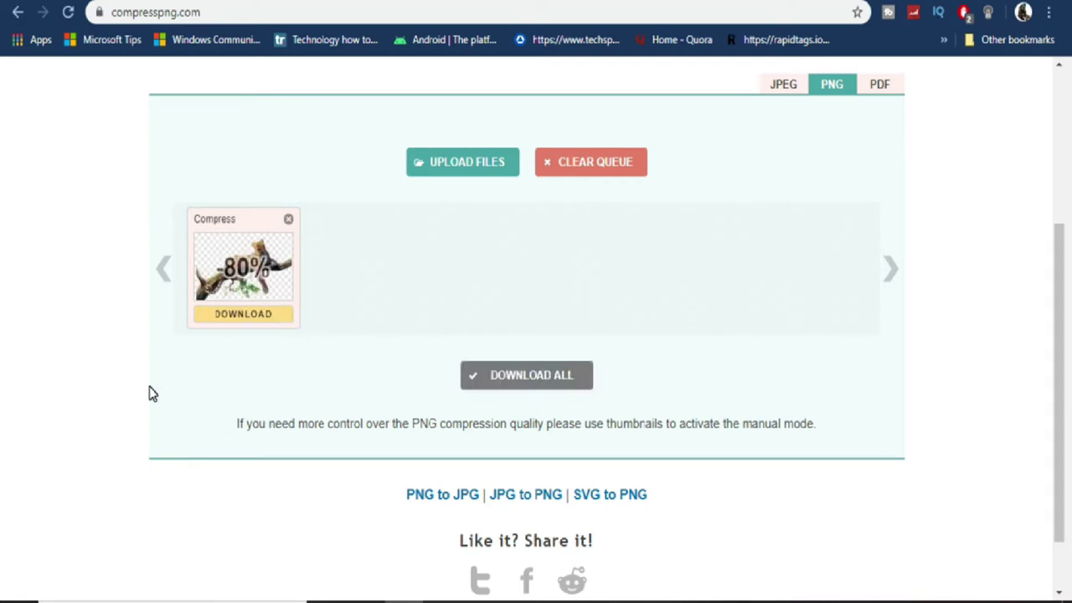
left_click(239, 317)
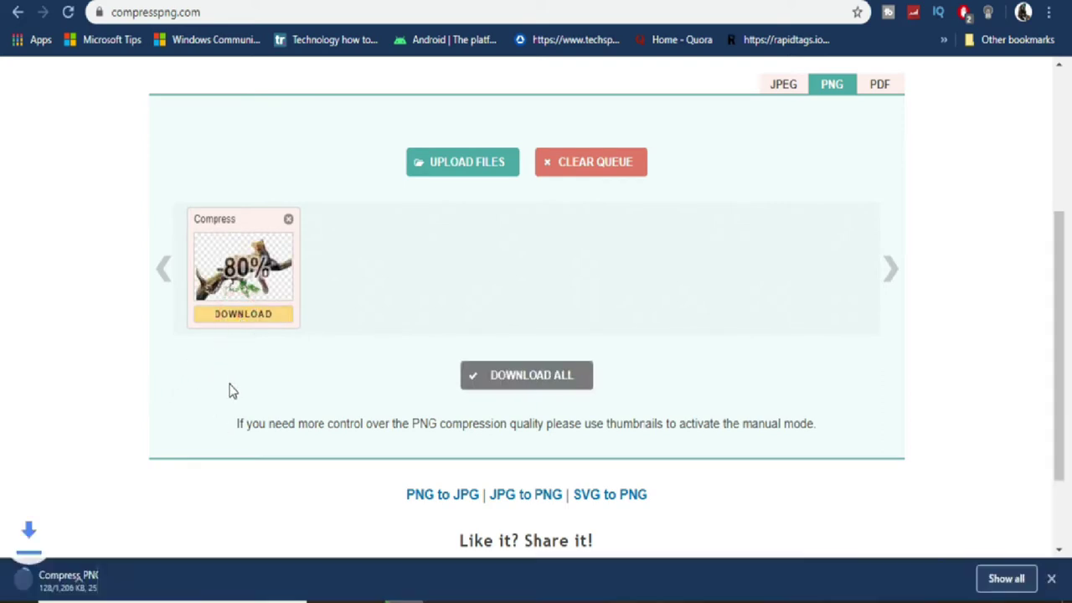
- Check that Compress PNG-min in Downloads is 1.17 MB in Properties, then open the image
key("super+e")
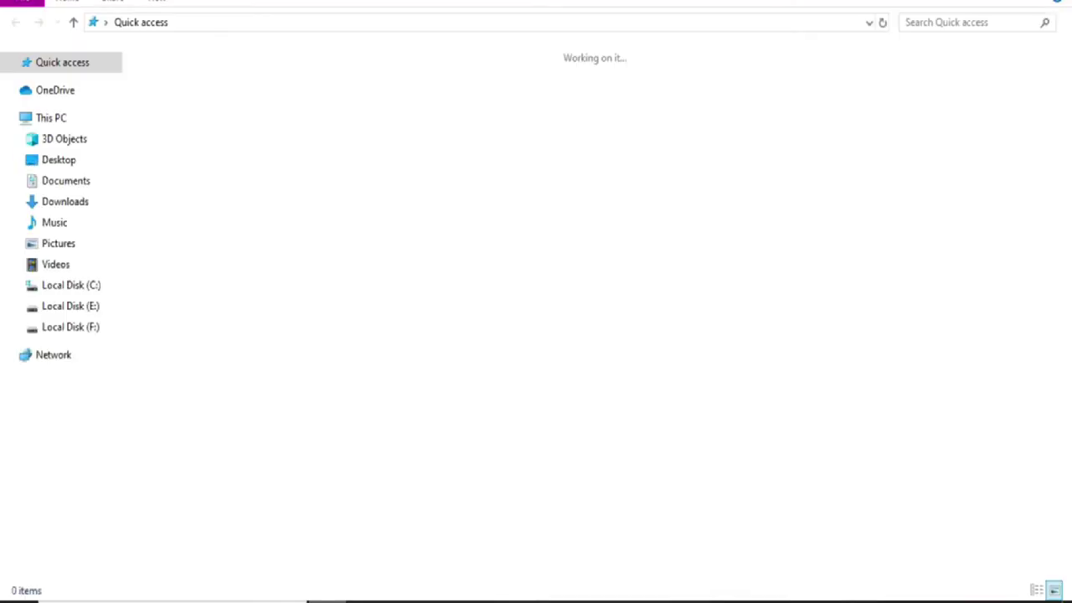
left_click(65, 202)
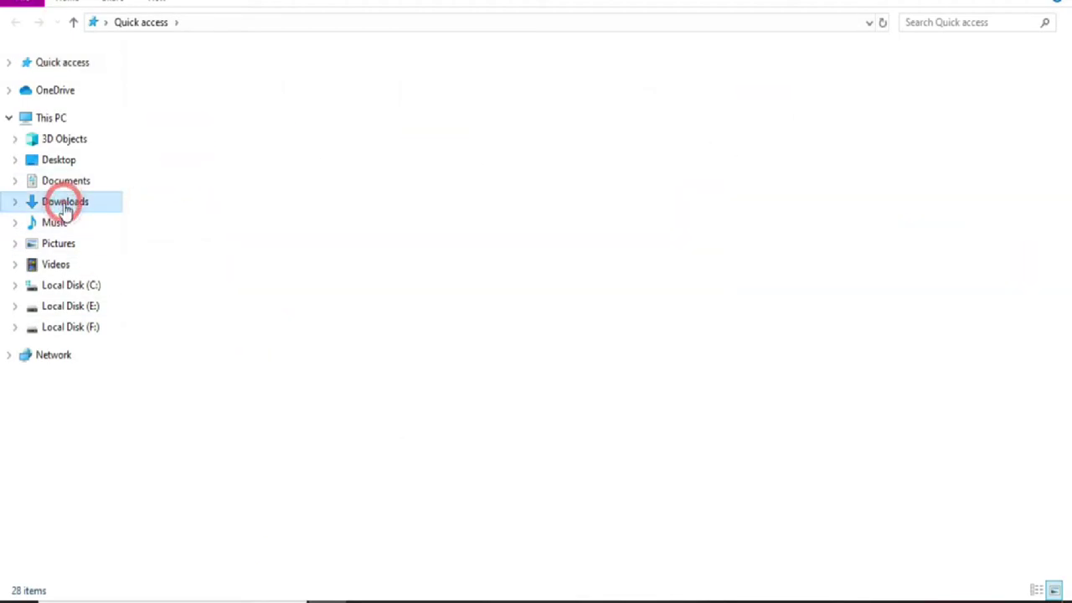
left_click(174, 142)
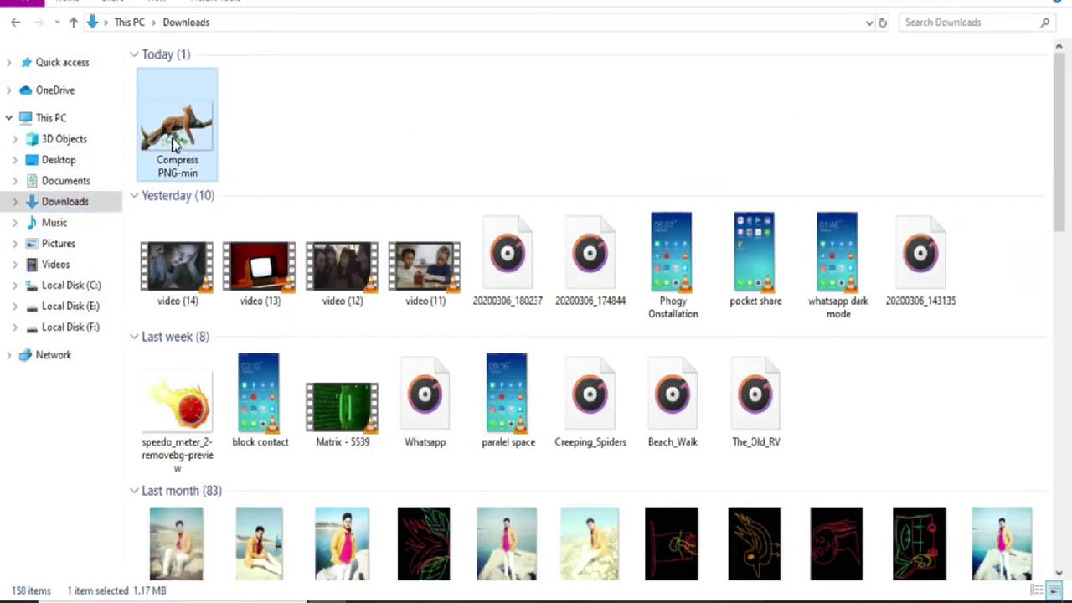
right_click(171, 152)
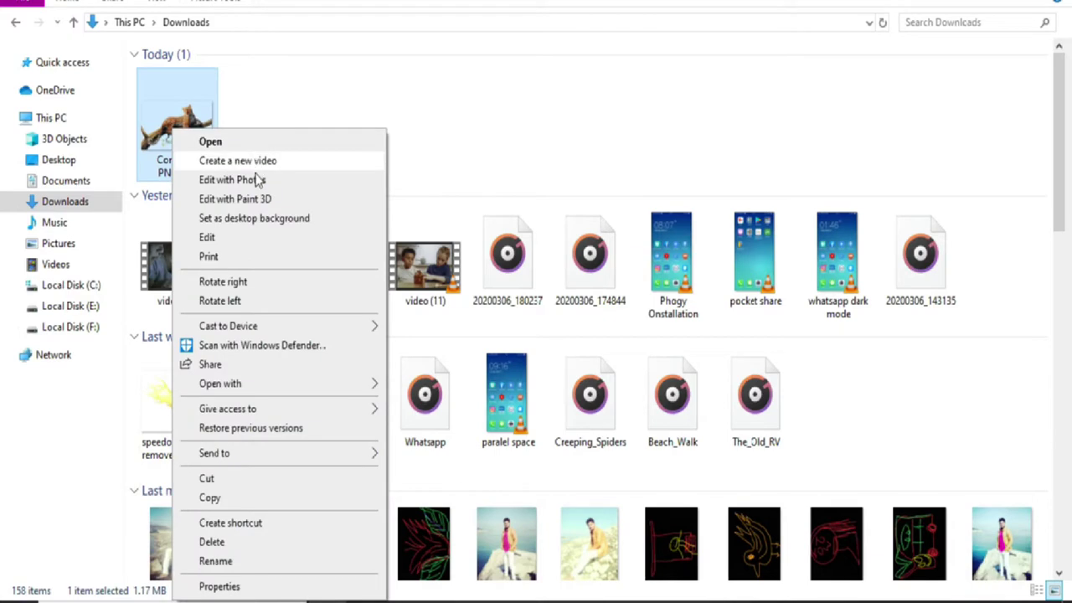
left_click(258, 587)
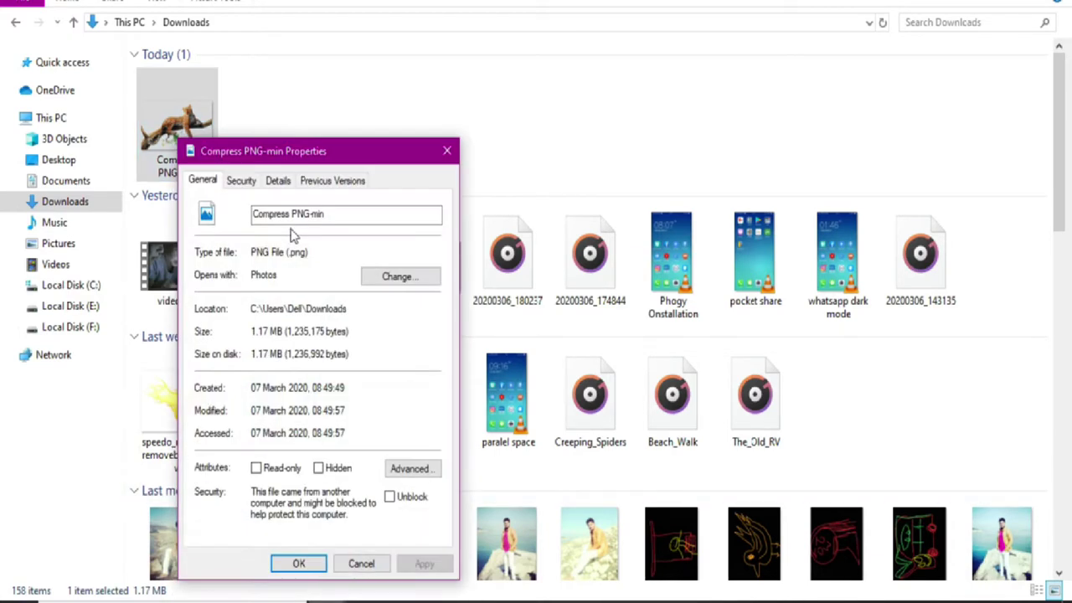
left_click_drag(252, 332, 333, 337)
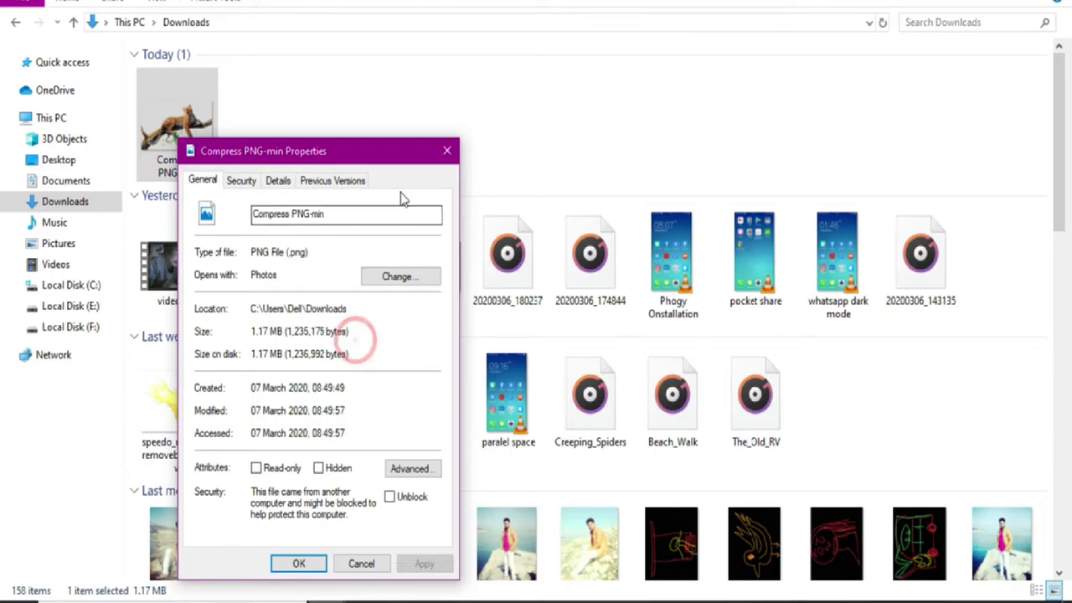
left_click(447, 151)
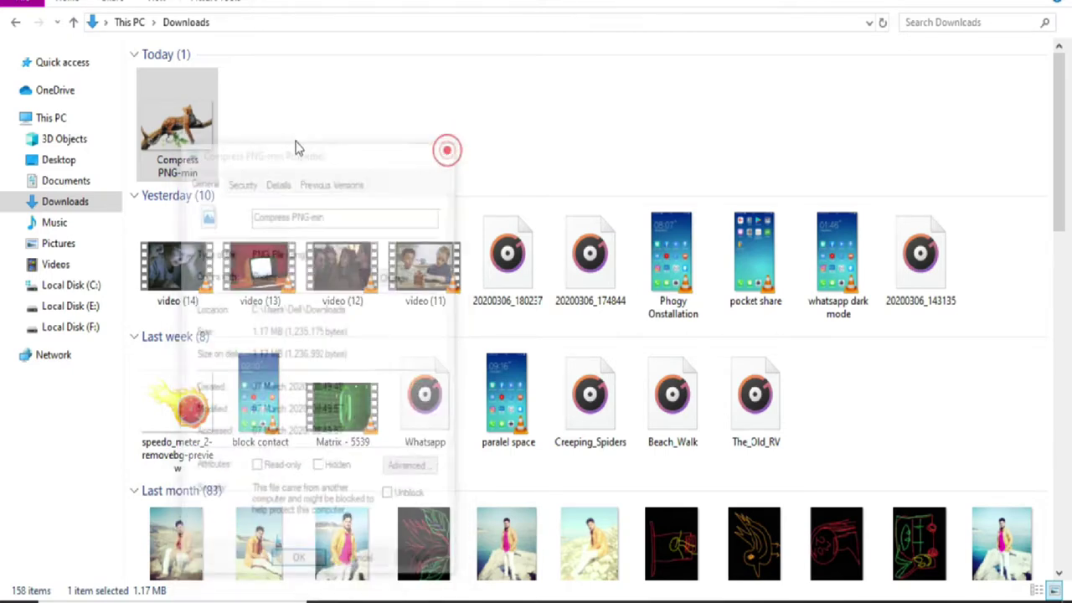
right_click(180, 130)
left_click(216, 139)
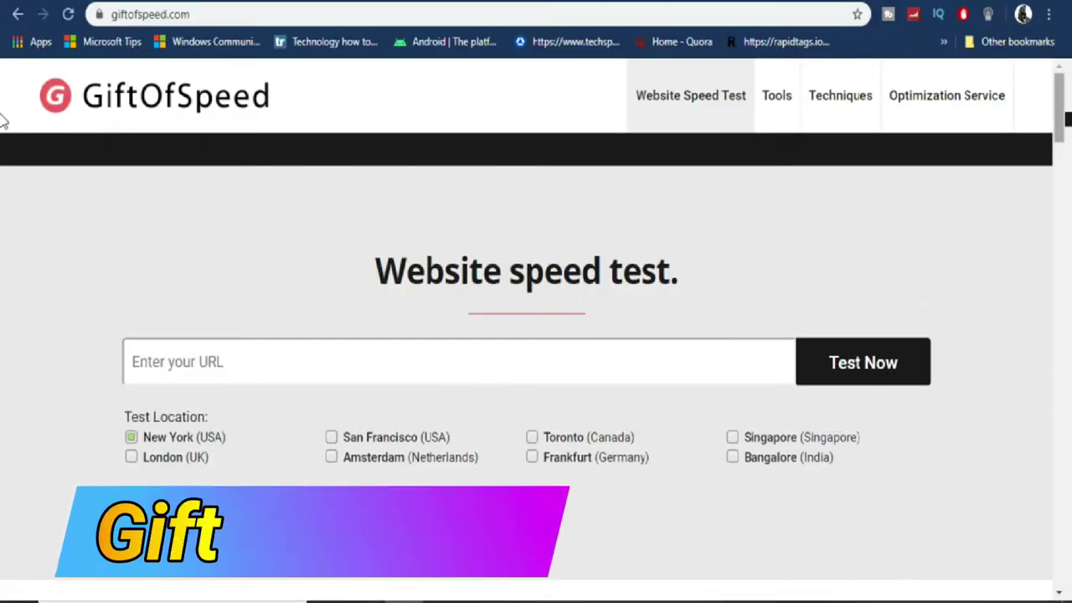
- Go from the GiftOfSpeed homepage through the Optimize images guide to The PNG Compressor
scroll(2, 117, "down", 2)
scroll(1, 138, "down", 1)
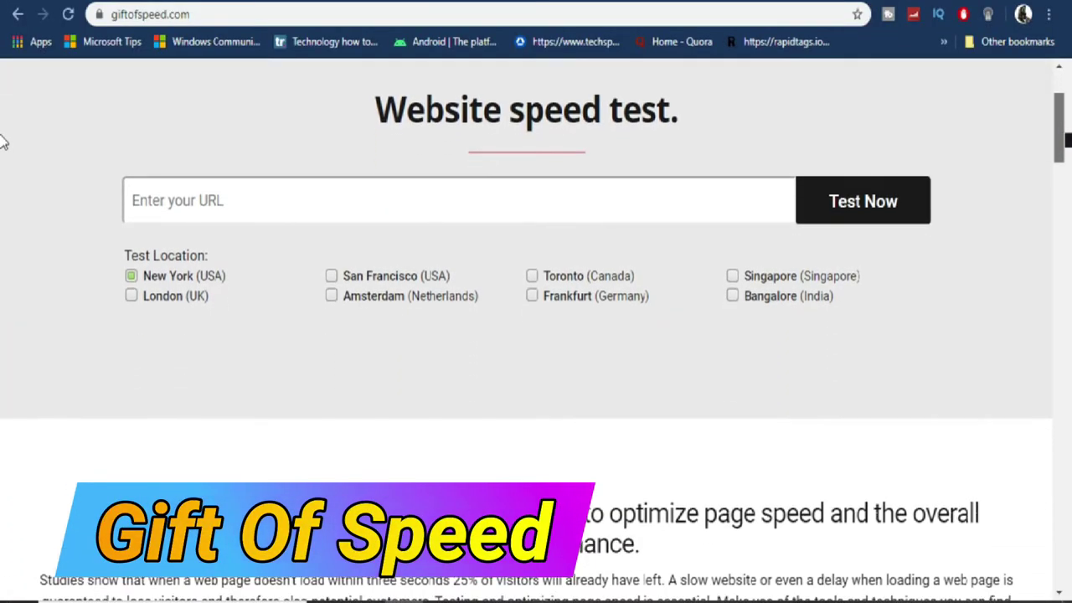
scroll(2, 147, "down", 1)
scroll(2, 159, "down", 1)
scroll(1, 170, "down", 1)
scroll(1, 173, "down", 1)
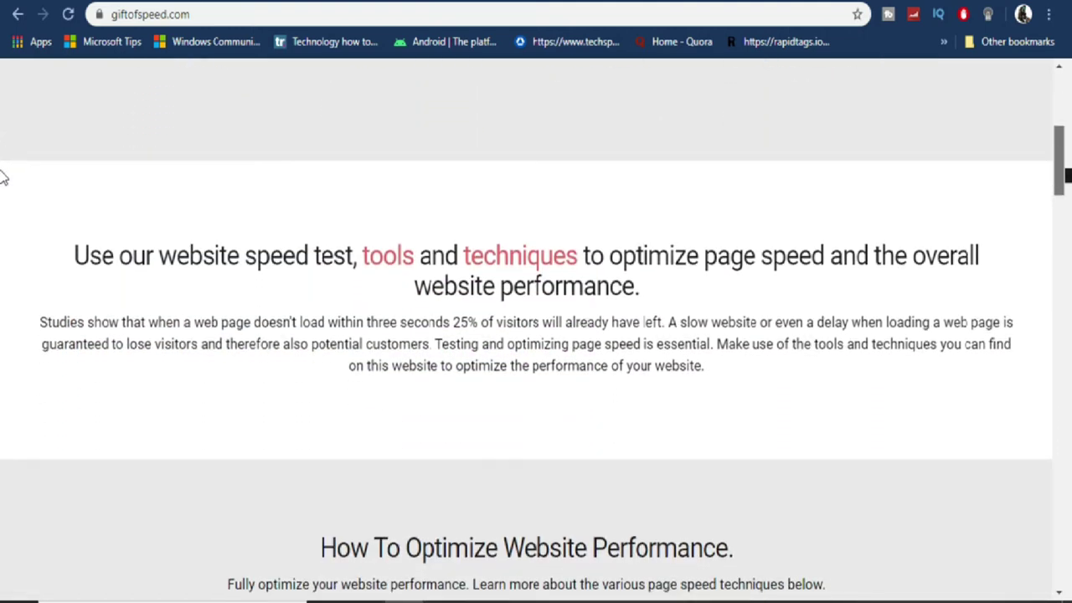
scroll(1, 192, "down", 2)
scroll(1, 207, "down", 1)
left_click_drag(1062, 203, 1066, 318)
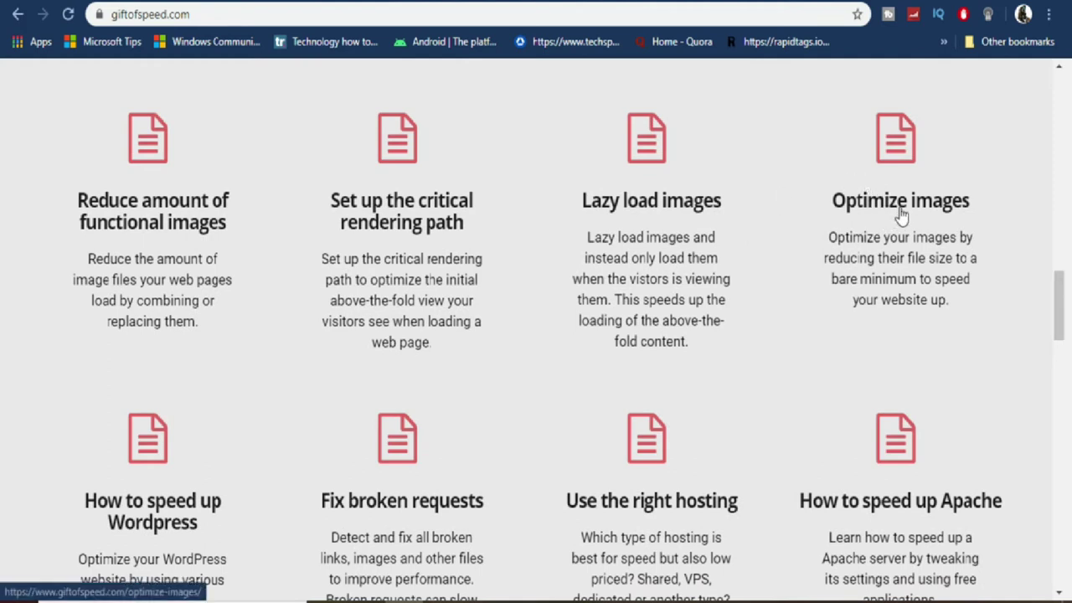
left_click(900, 213)
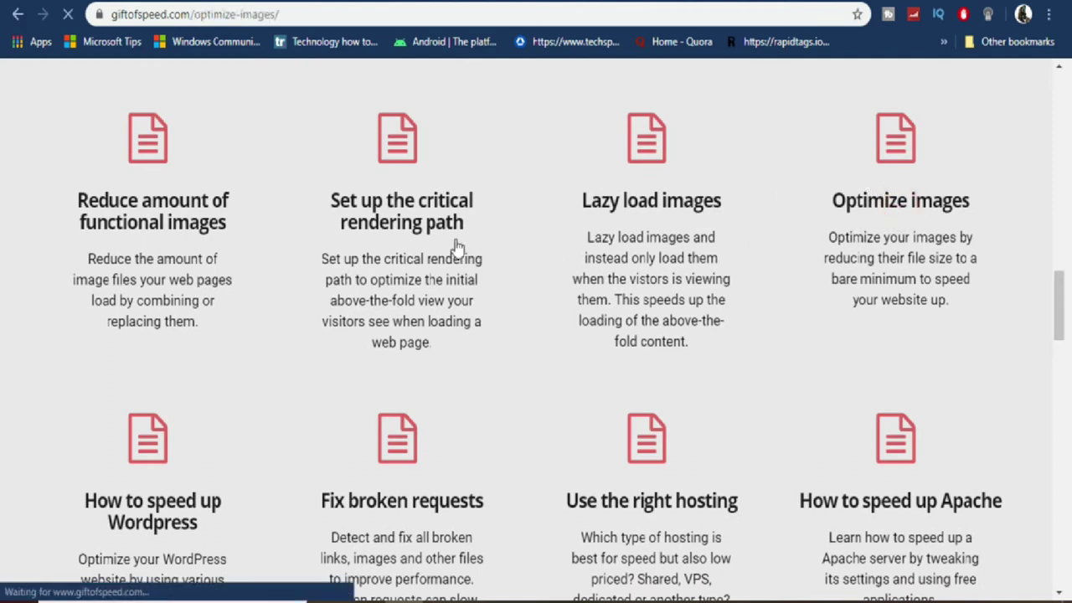
scroll(256, 327, "down", 2)
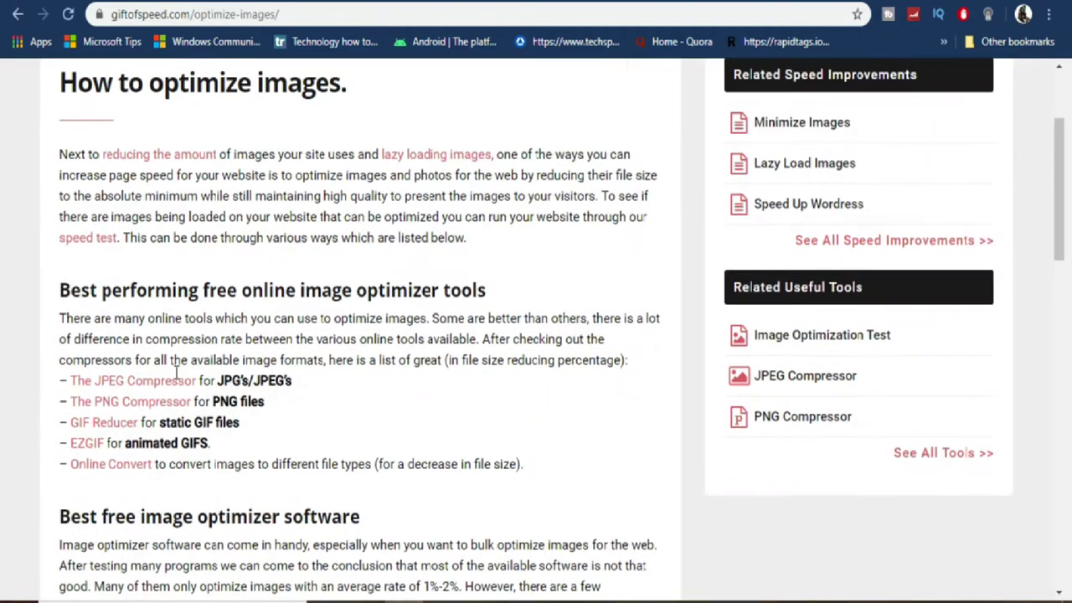
left_click(128, 410)
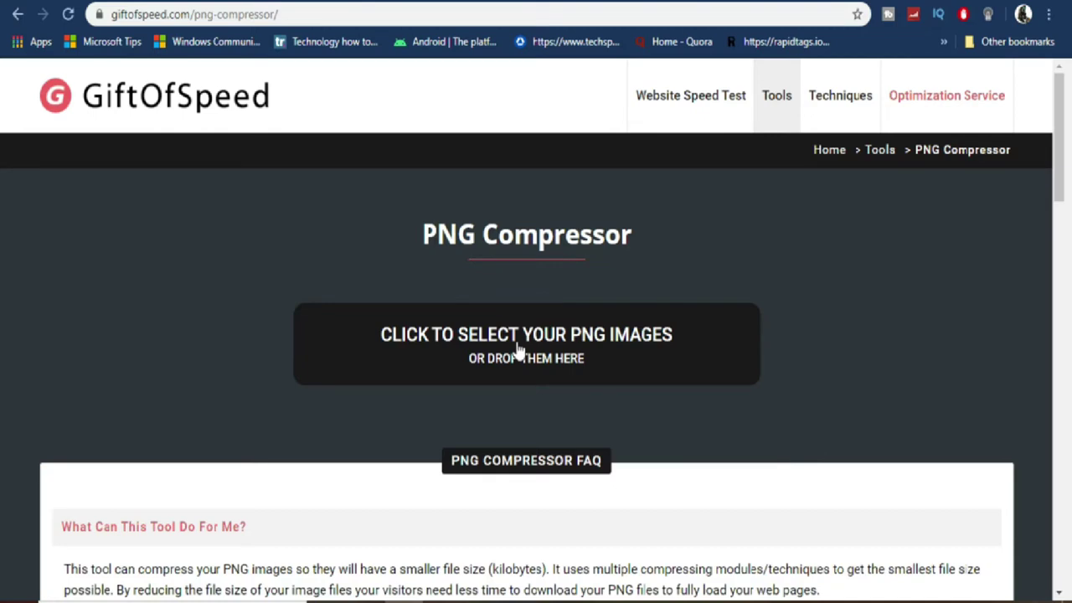
- Upload Gift of Speed.png and download the copy reduced from 501.6KB to 132.1KB
left_click(517, 351)
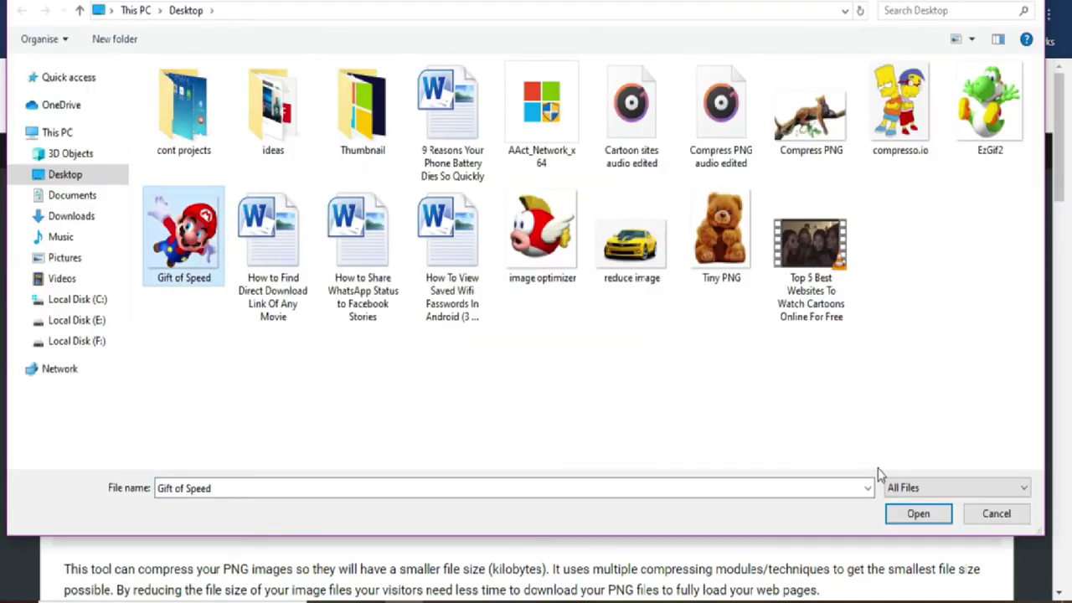
left_click(917, 513)
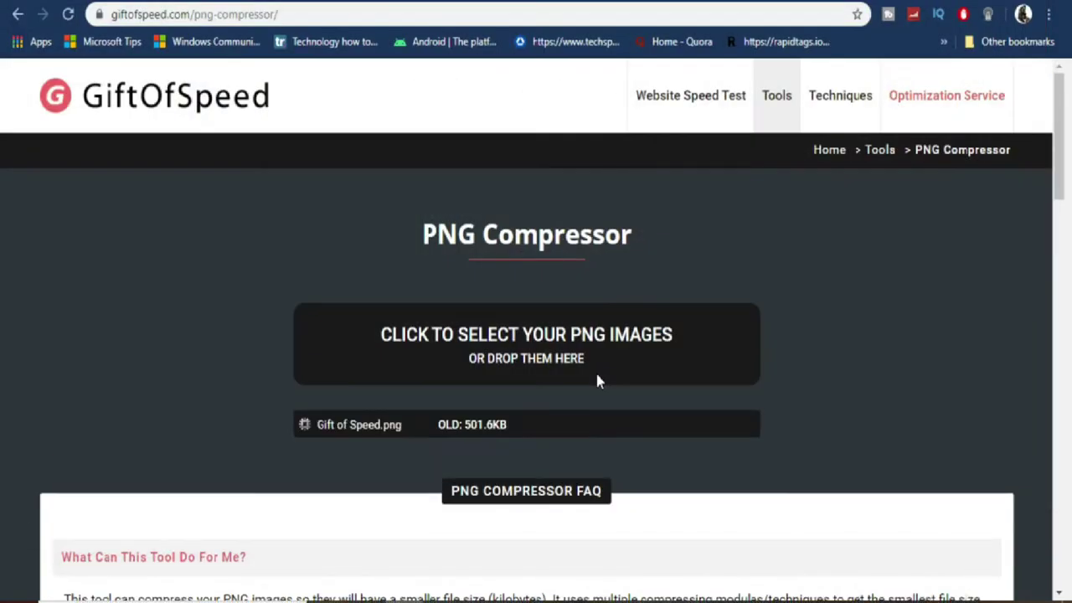
scroll(771, 389, "down", 2)
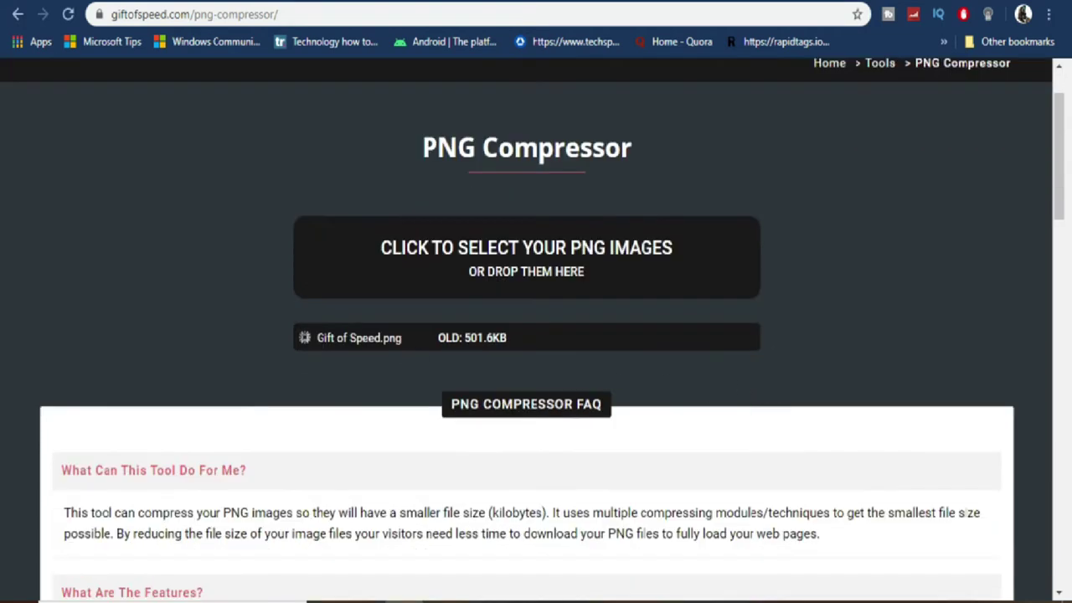
double_click(470, 337)
left_click(520, 356)
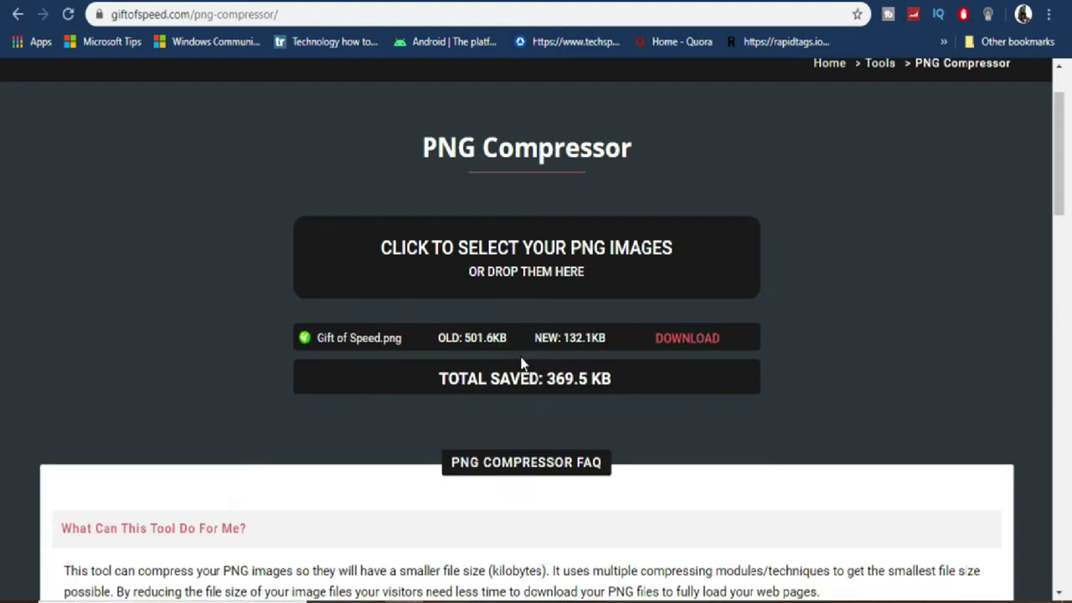
left_click(689, 347)
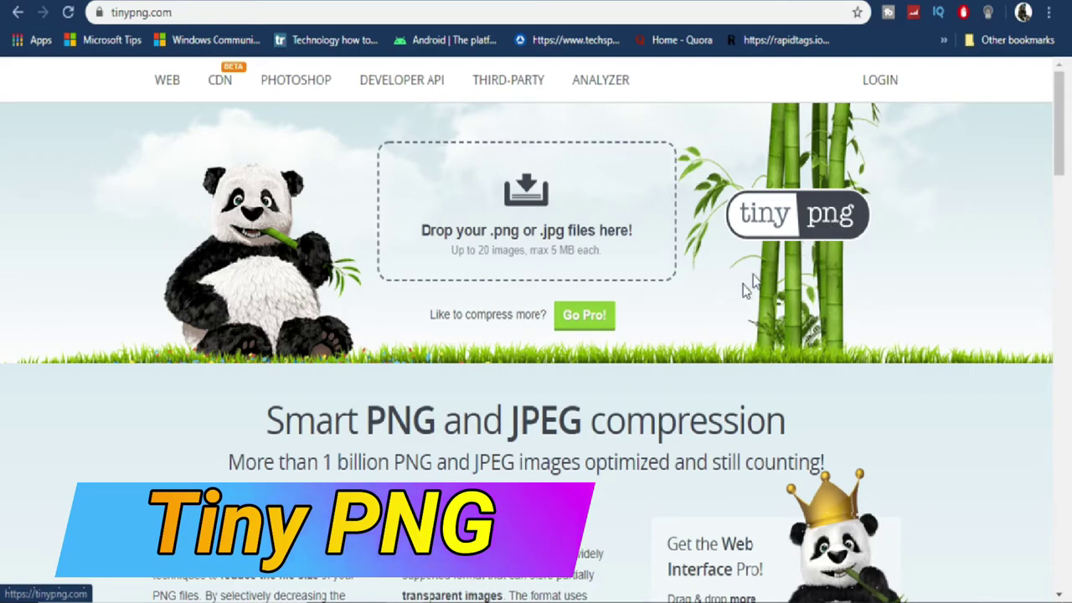
- Upload the Tiny PNG image to TinyPNG for compression
scroll(719, 319, "down", 3)
scroll(719, 320, "up", 3)
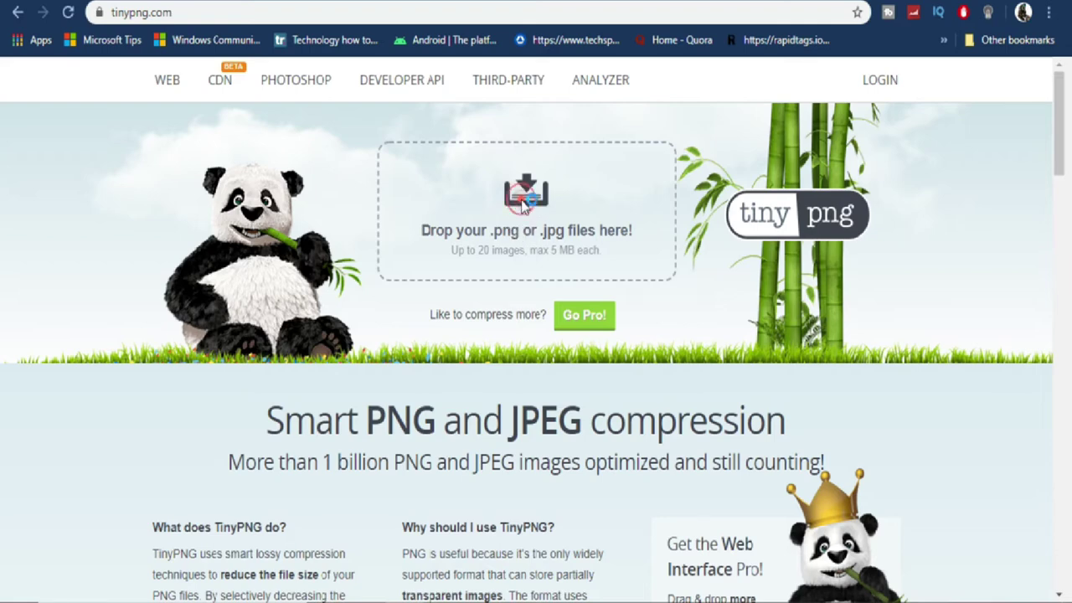
left_click(529, 208)
left_click(710, 270)
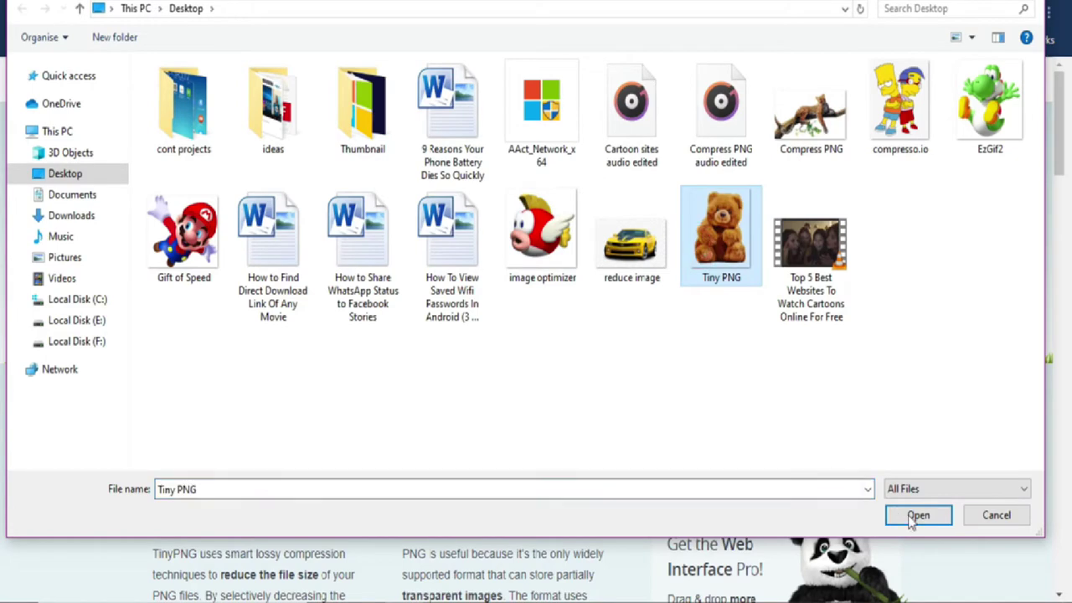
left_click(912, 515)
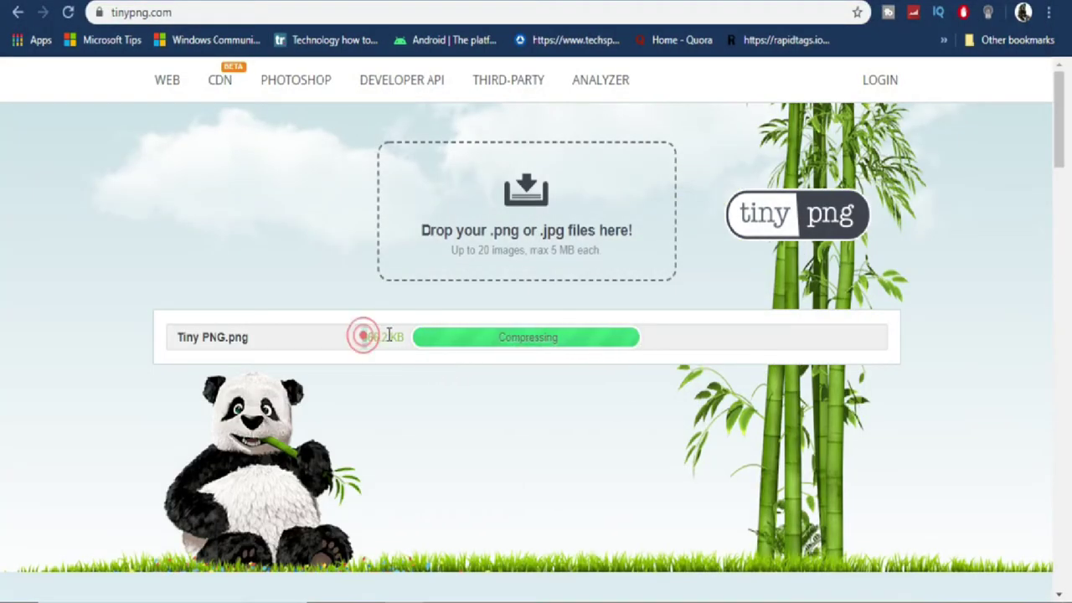
- Download the Tiny PNG result, reduced from 366.2 KB to 118.8 KB
left_click_drag(364, 337, 405, 334)
left_click(463, 386)
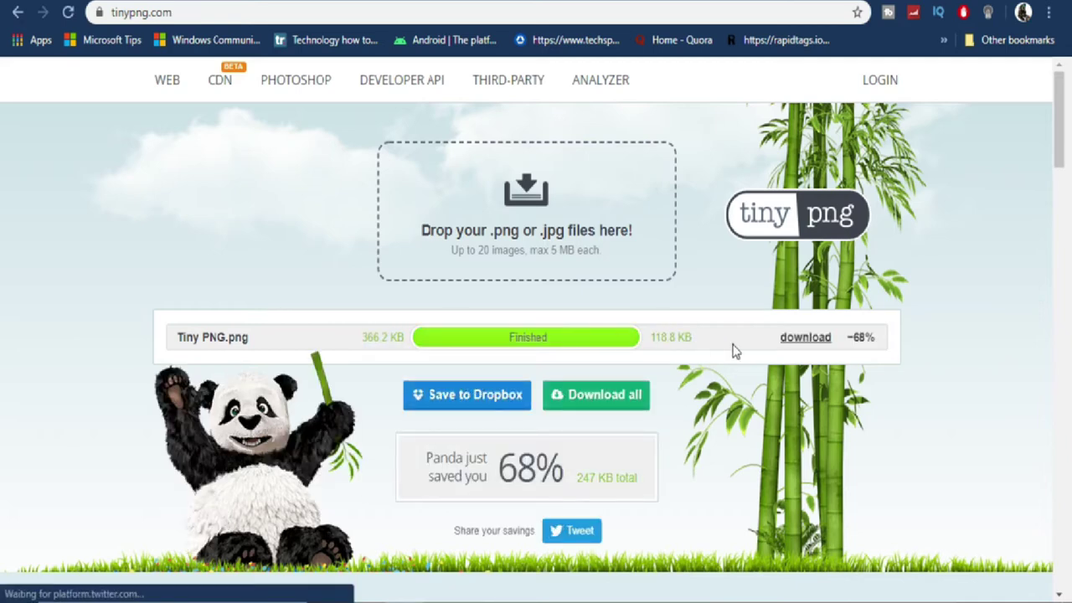
left_click(806, 343)
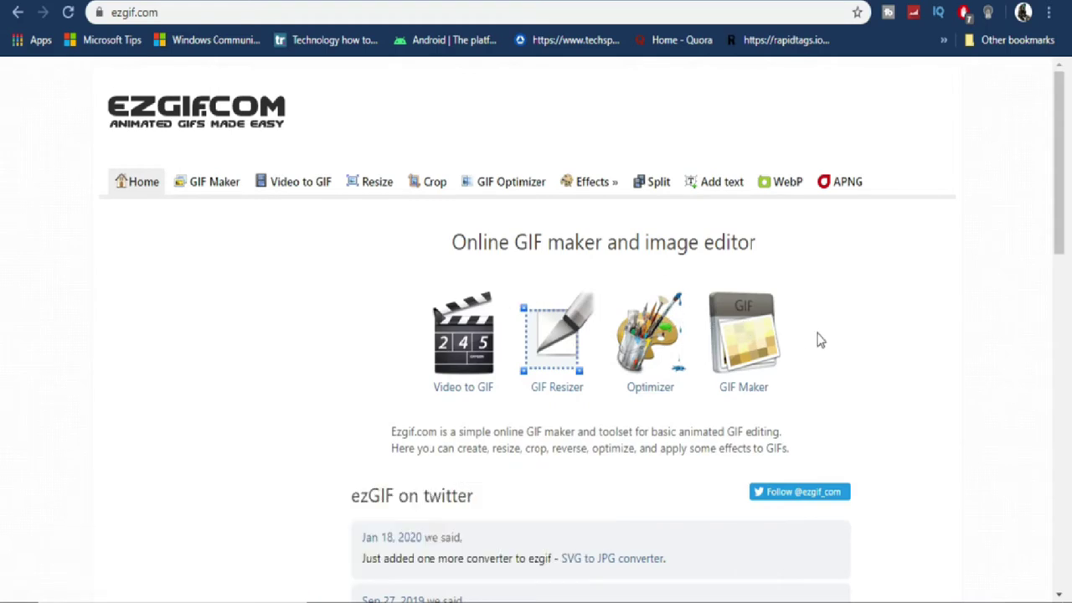
- Open the Optimizer tool from the ezgif.com homepage
scroll(820, 340, "down", 4)
scroll(818, 340, "up", 1)
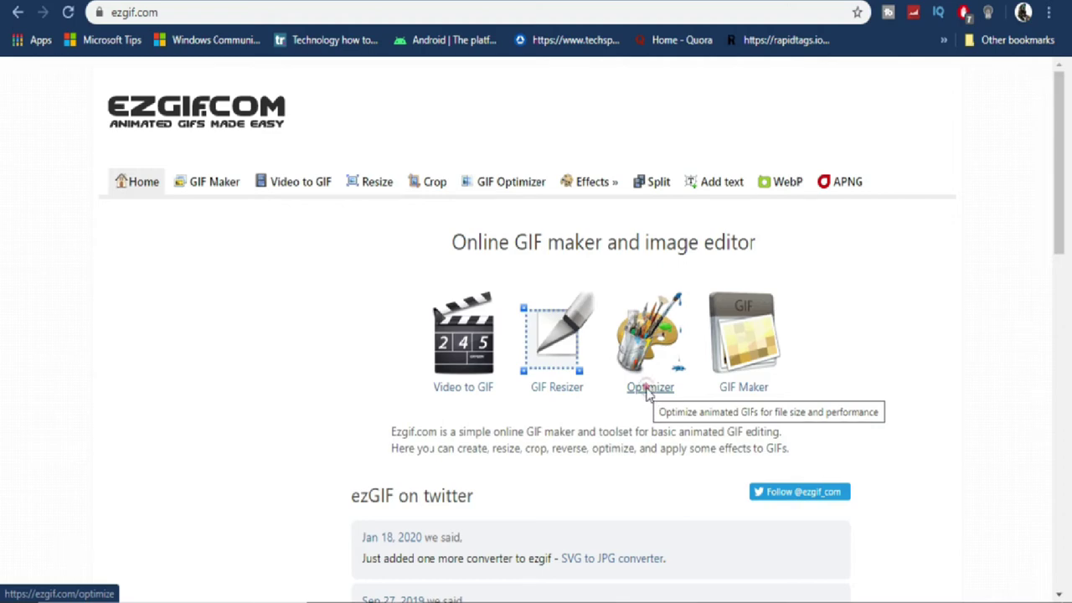
left_click(646, 390)
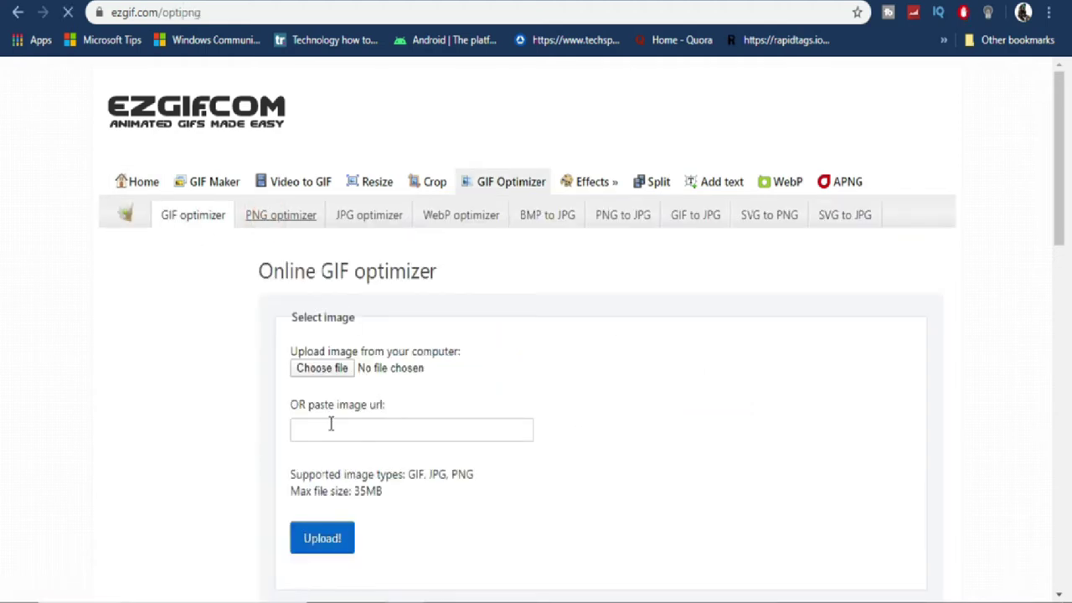
- Upload the EzGif2 image to EZGIF's PNG optimizer
left_click(316, 369)
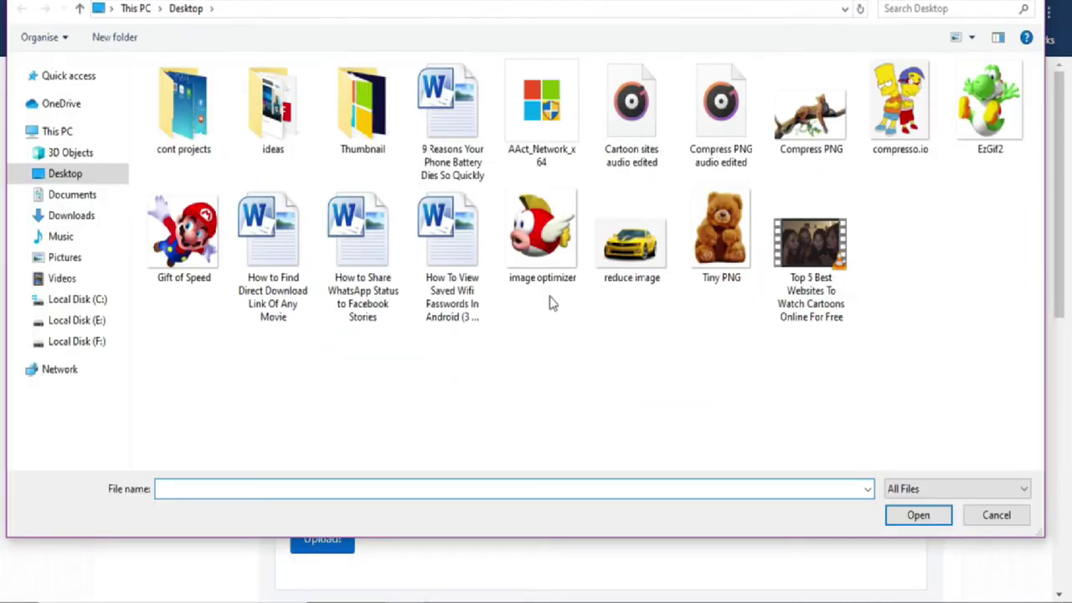
left_click(988, 105)
left_click(936, 517)
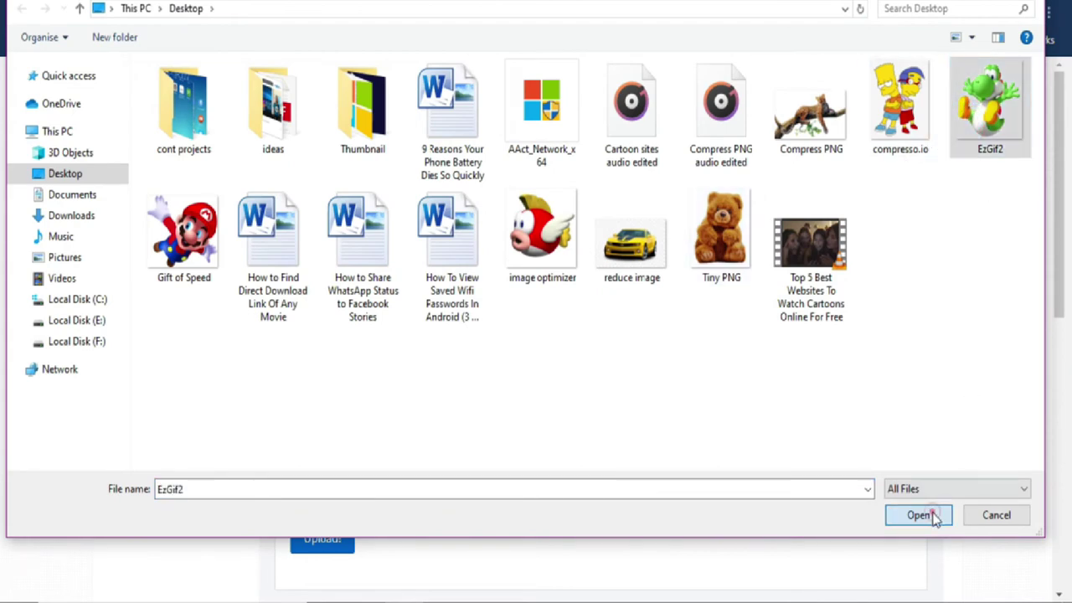
scroll(327, 461, "down", 1)
left_click(327, 456)
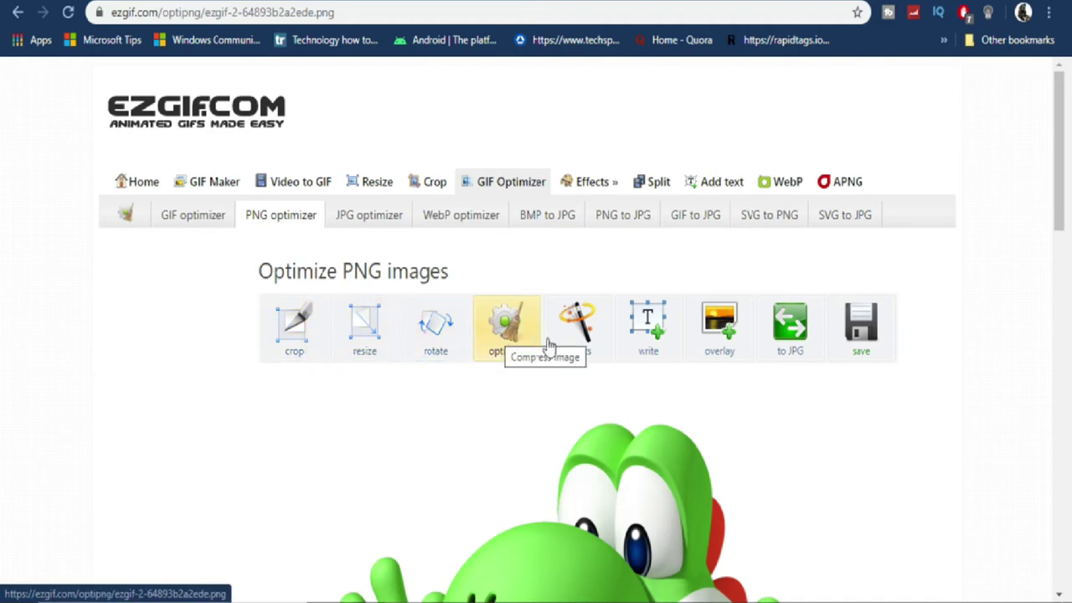
- Save the optimized Yoshi PNG using the save icon in the tool row
scroll(821, 448, "down", 2)
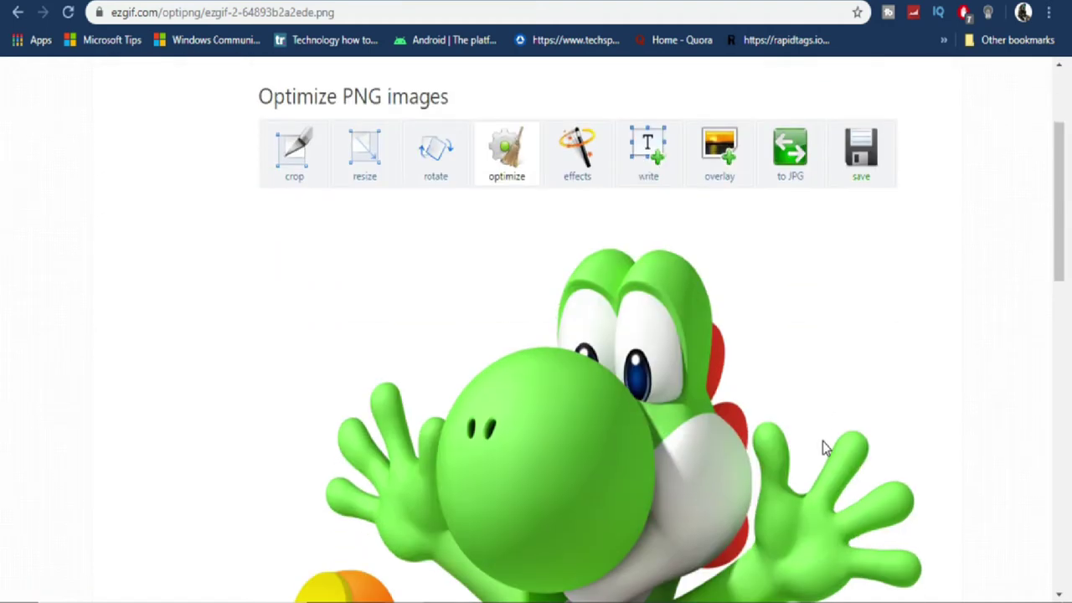
scroll(829, 440, "down", 1)
scroll(834, 427, "up", 1)
scroll(836, 431, "down", 2)
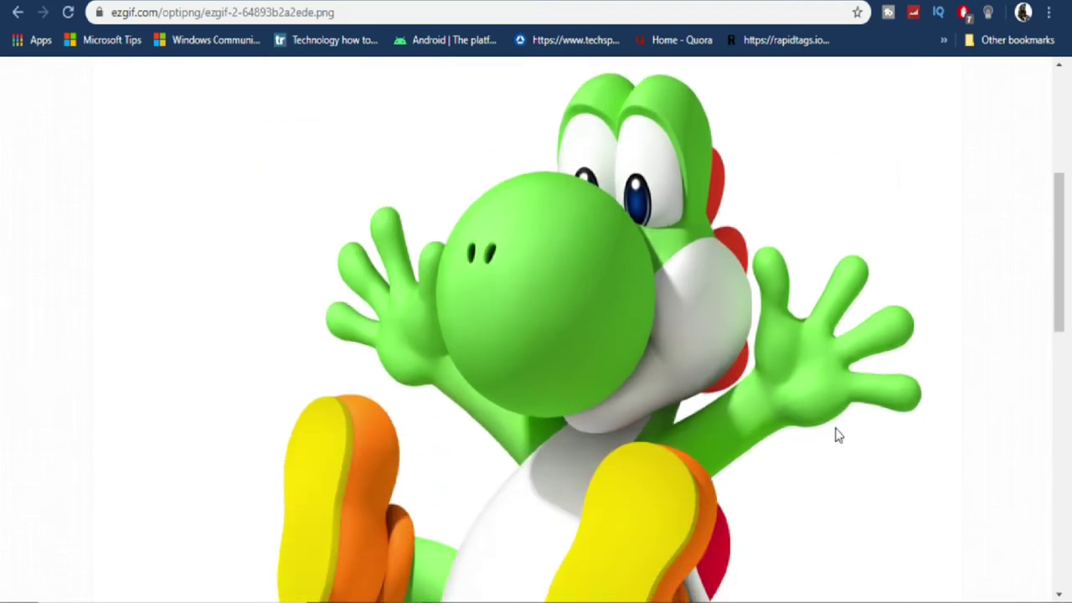
scroll(836, 433, "down", 1)
scroll(836, 434, "up", 3)
scroll(836, 434, "up", 1)
scroll(836, 436, "up", 1)
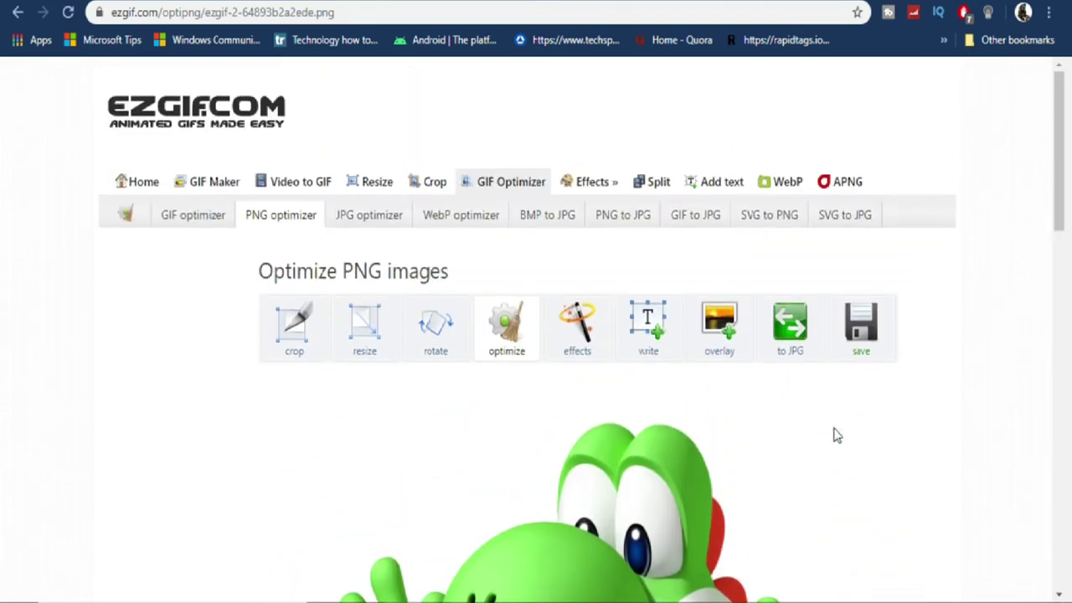
left_click(862, 348)
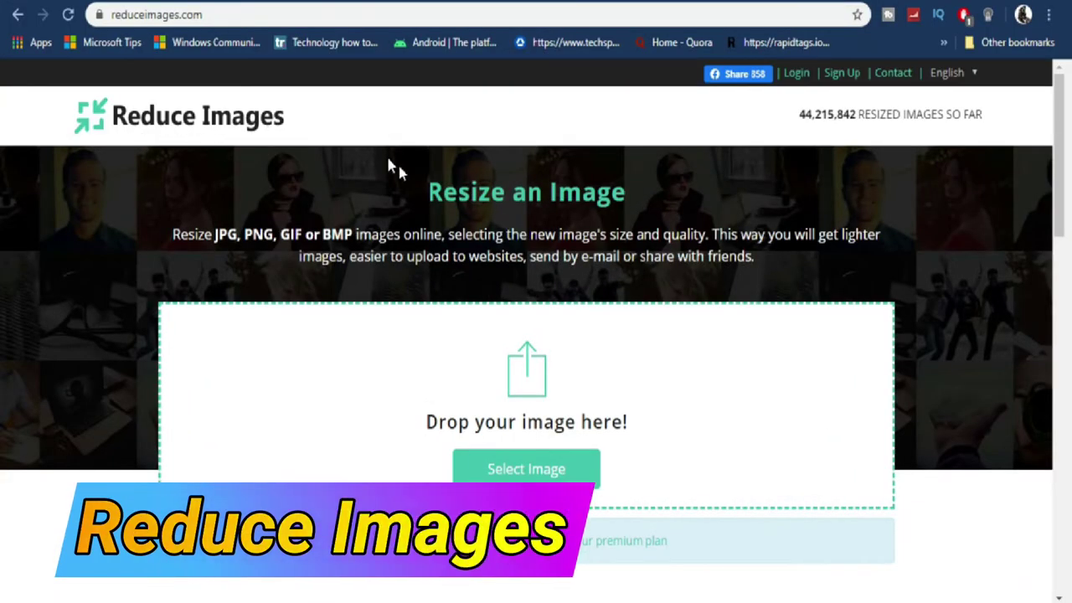
- Upload the 'reduce image' car picture to Reduce Images
scroll(564, 235, "down", 2)
scroll(565, 234, "down", 2)
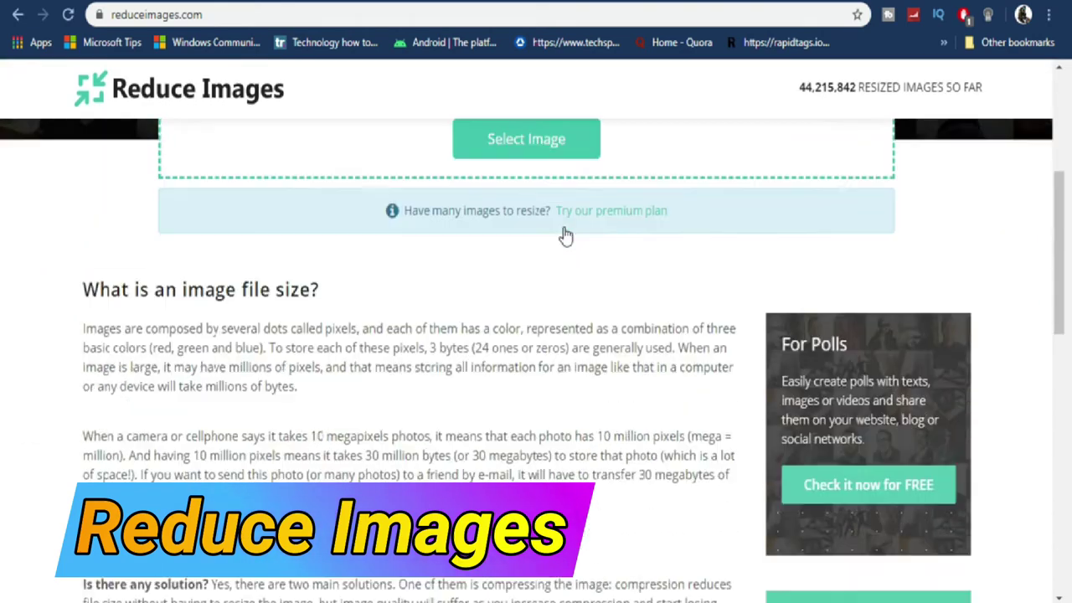
scroll(565, 234, "down", 3)
scroll(565, 234, "up", 2)
scroll(564, 234, "up", 3)
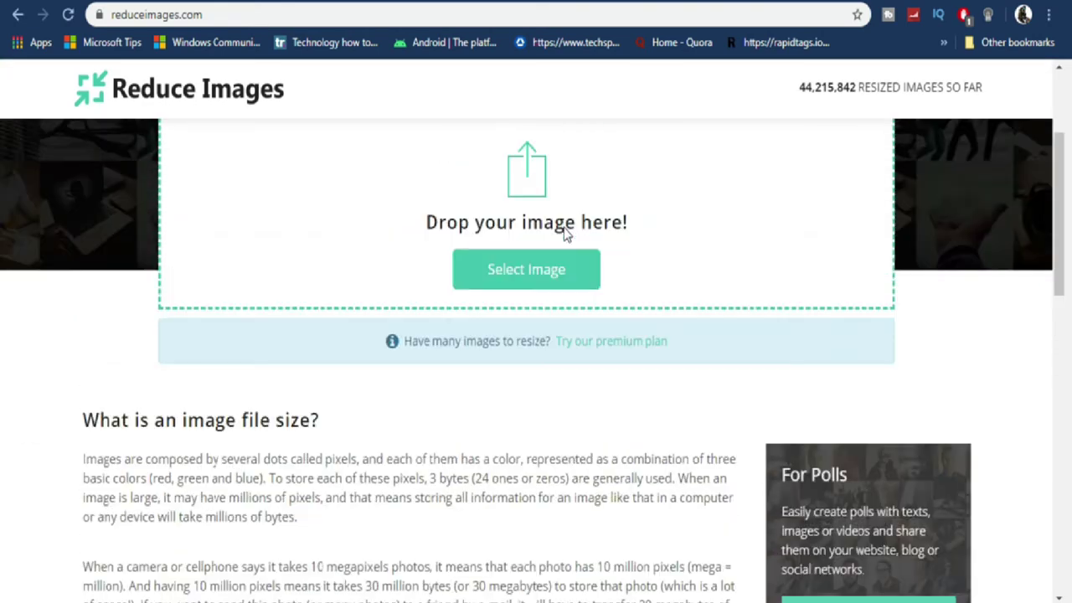
scroll(565, 235, "up", 3)
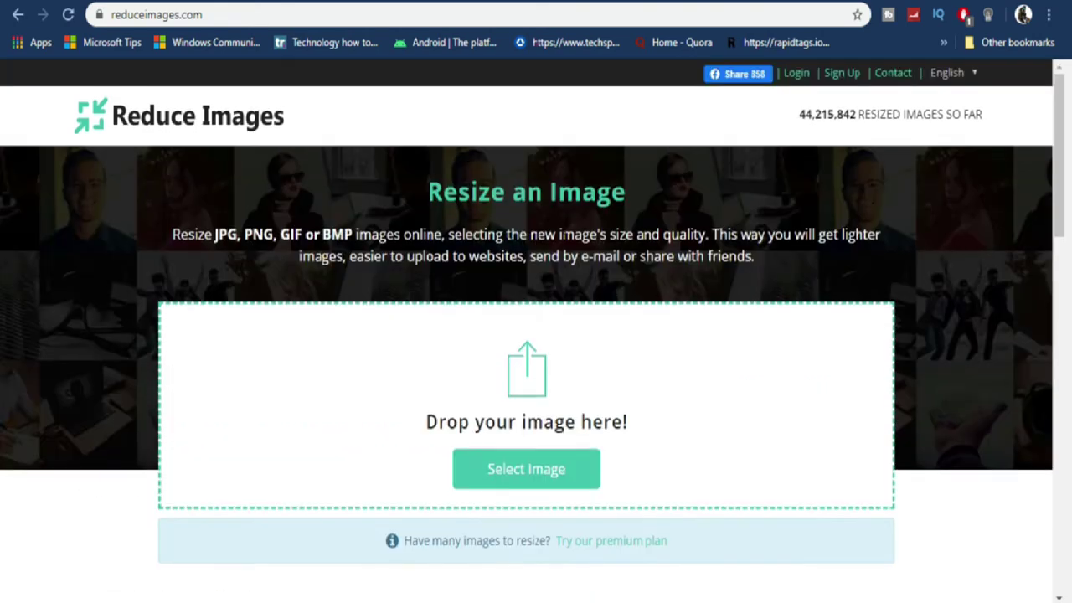
left_click(521, 471)
left_click(629, 239)
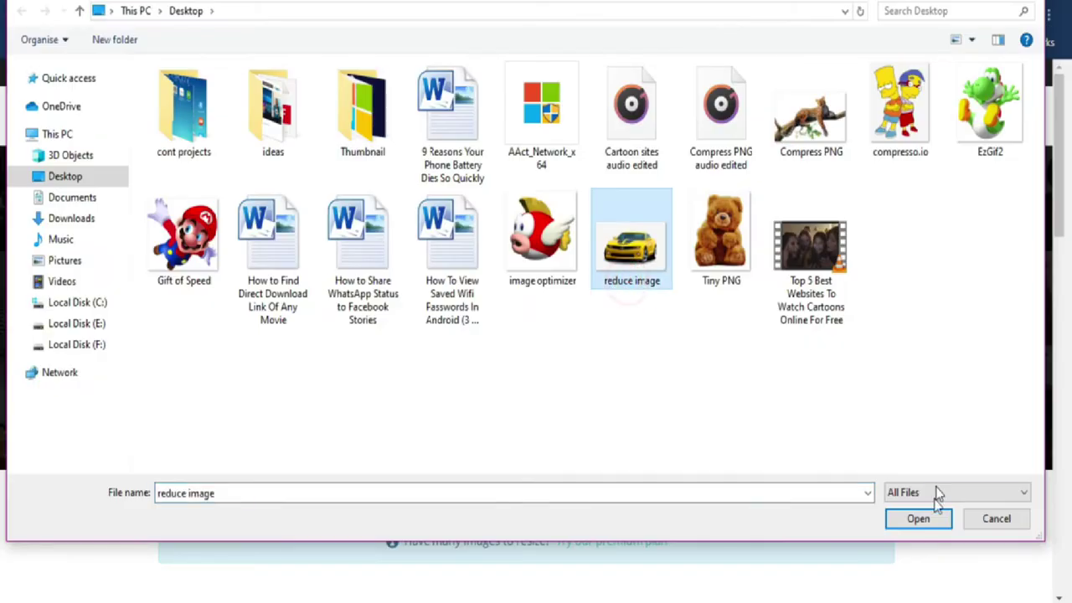
left_click(916, 516)
- Resize it to 70 percent as PNG with a black background and download reduce image.png
scroll(682, 442, "down", 2)
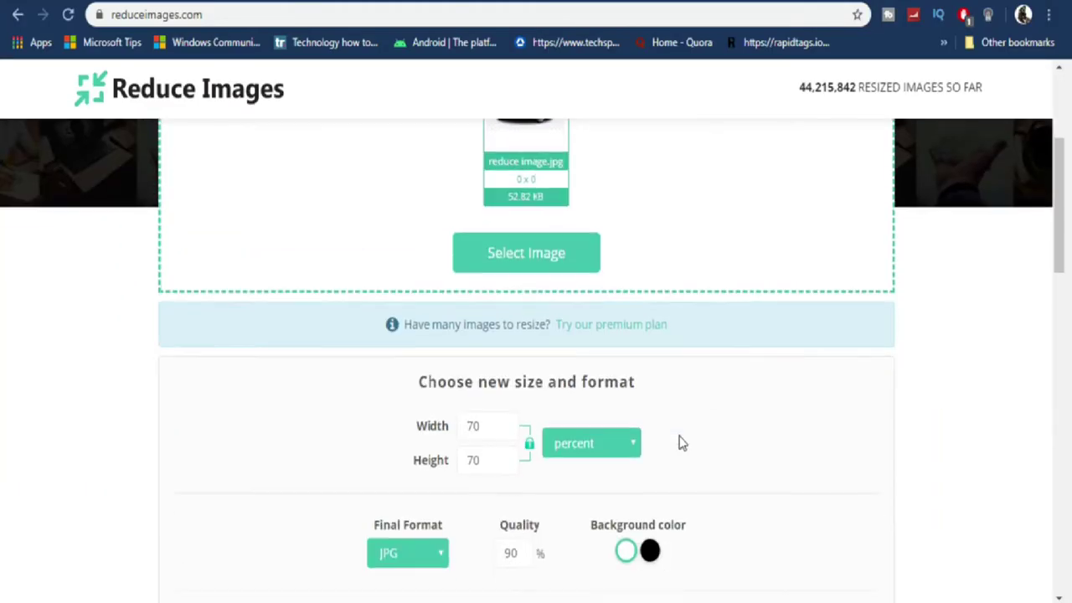
left_click(439, 467)
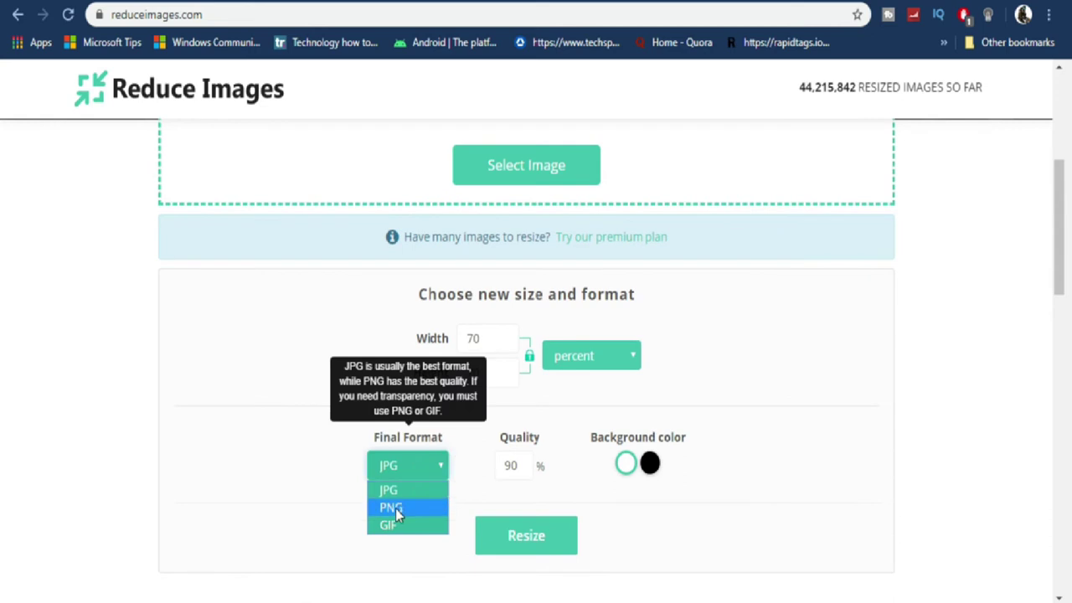
left_click(399, 509)
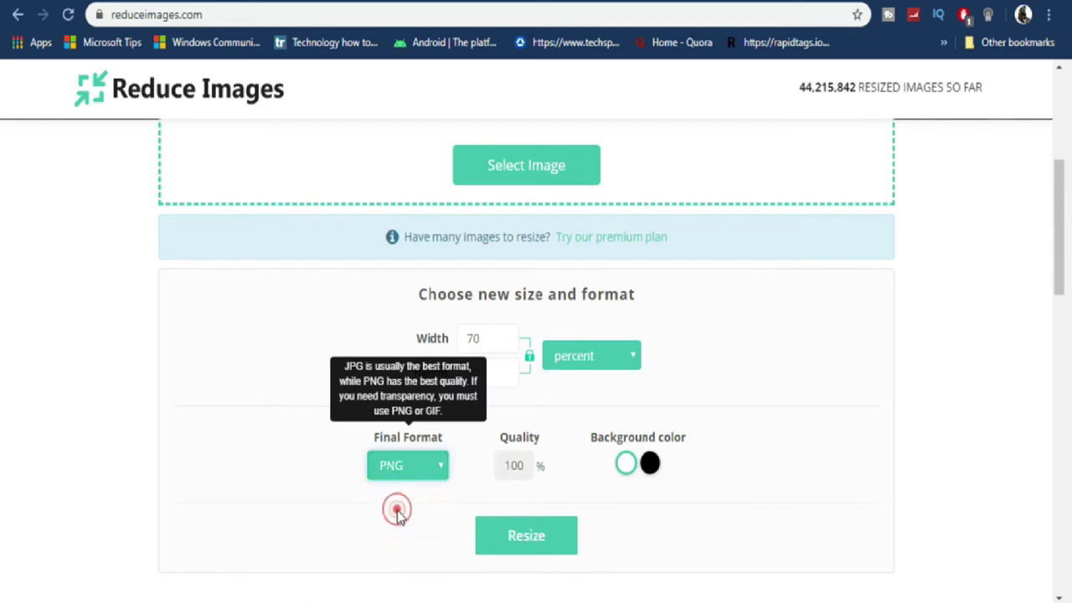
left_click(626, 465)
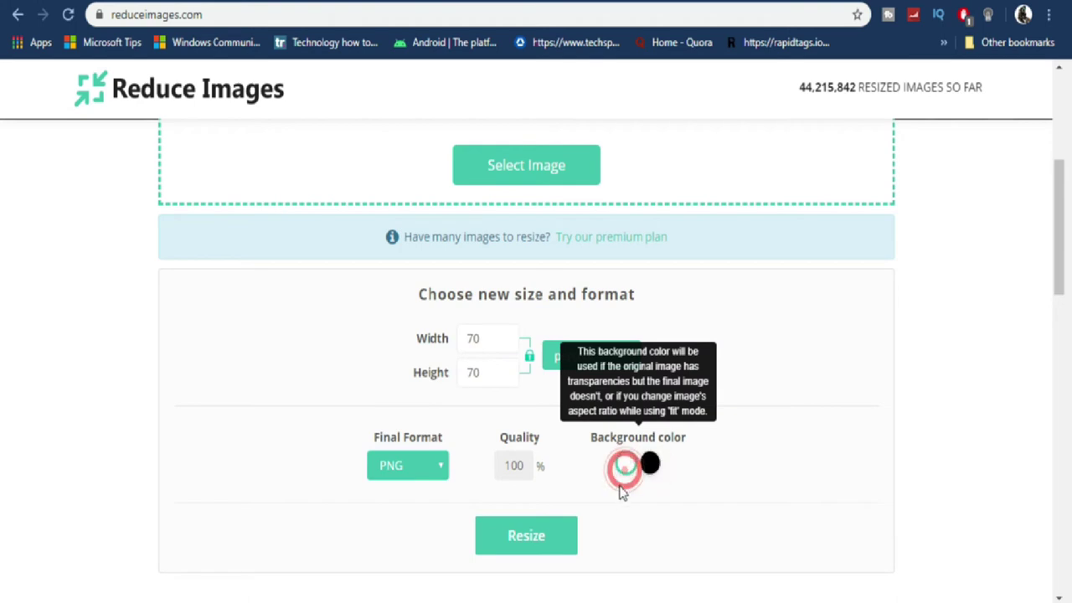
left_click(648, 469)
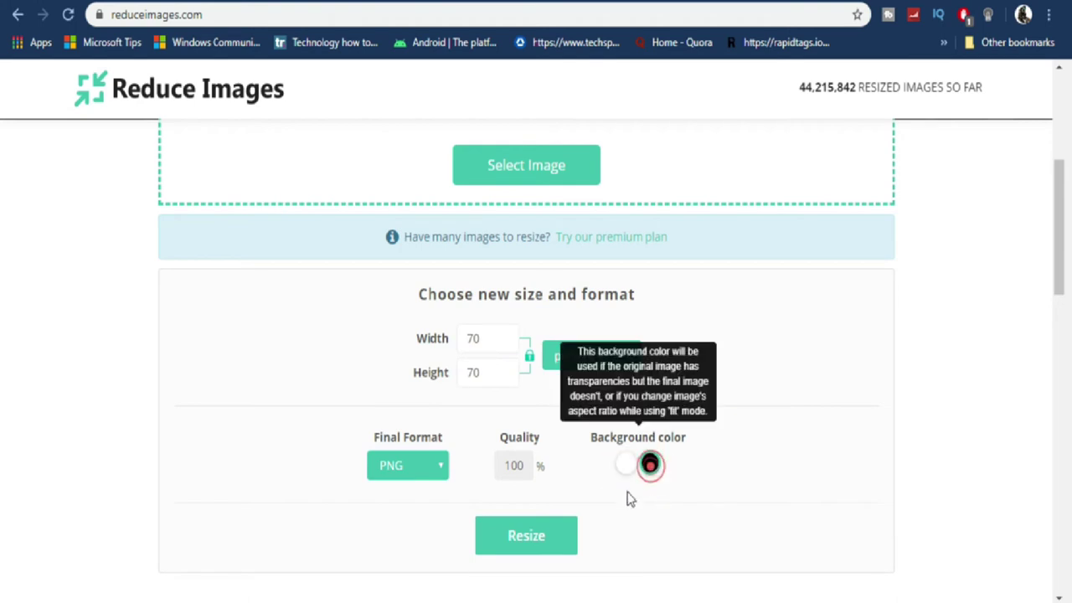
left_click(534, 546)
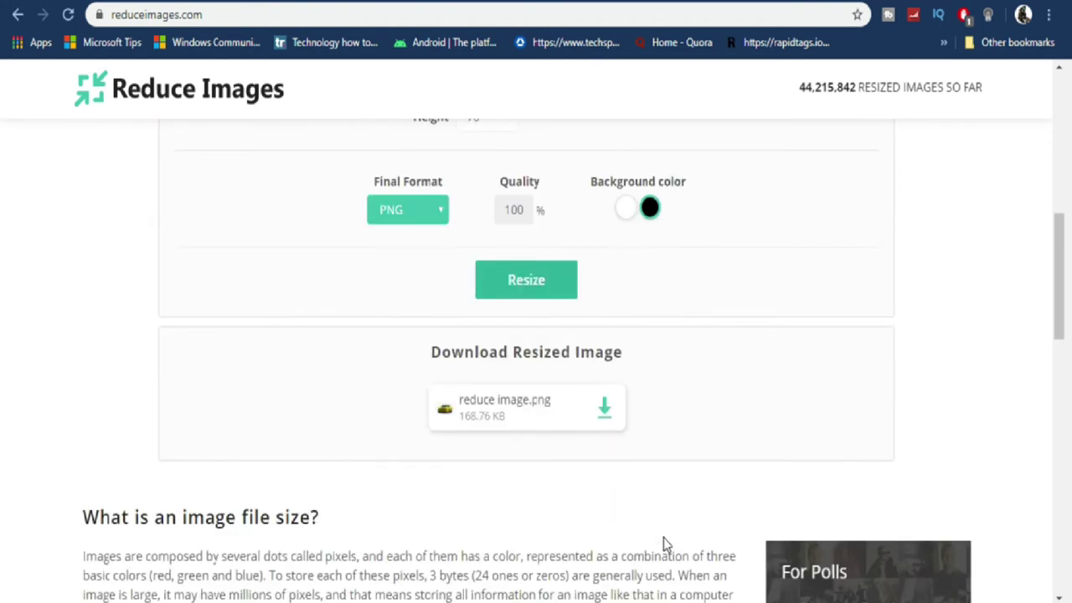
left_click(606, 412)
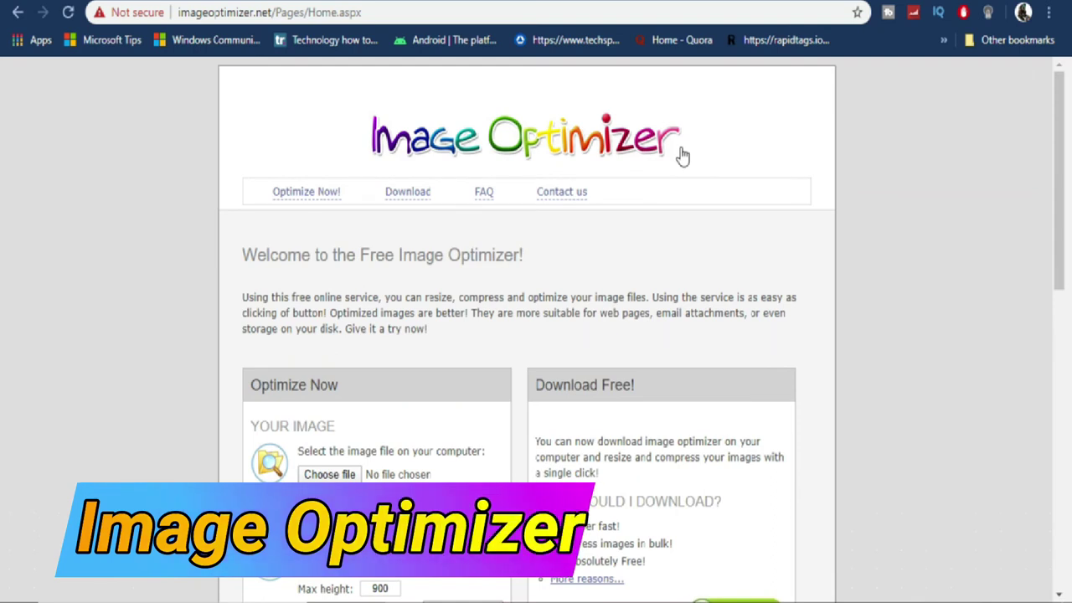
- Upload the 'image optimizer' bird picture to Image Optimizer
scroll(575, 265, "down", 3)
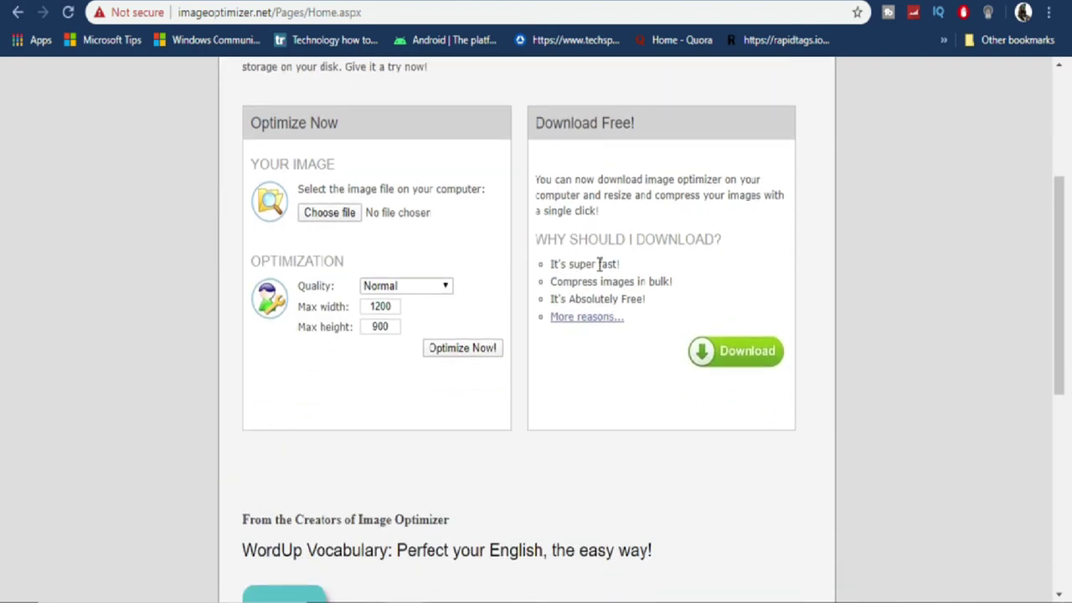
scroll(2, 276, "down", 1)
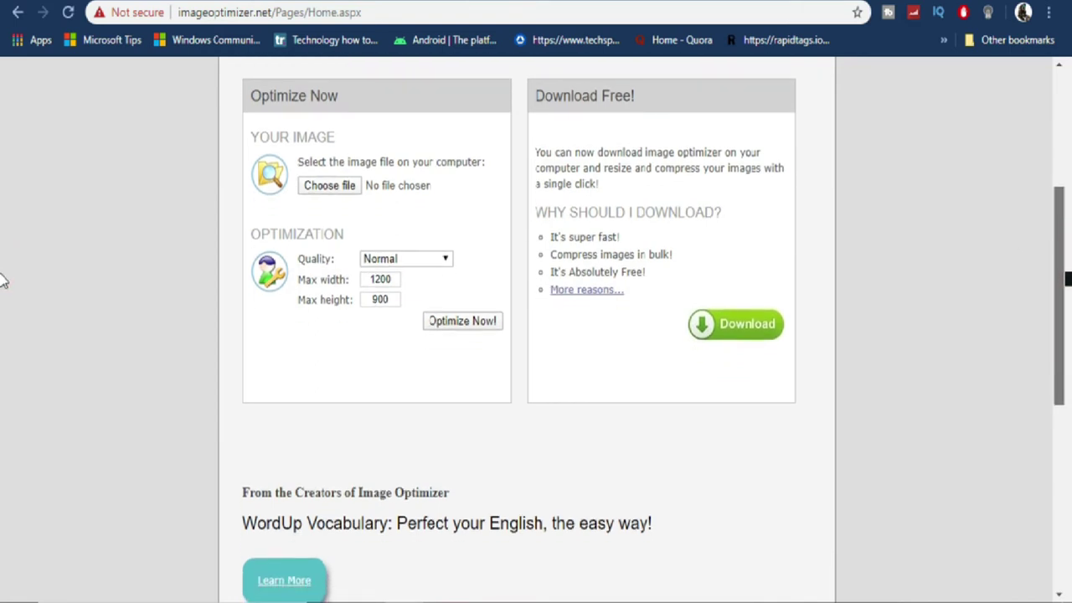
left_click(335, 189)
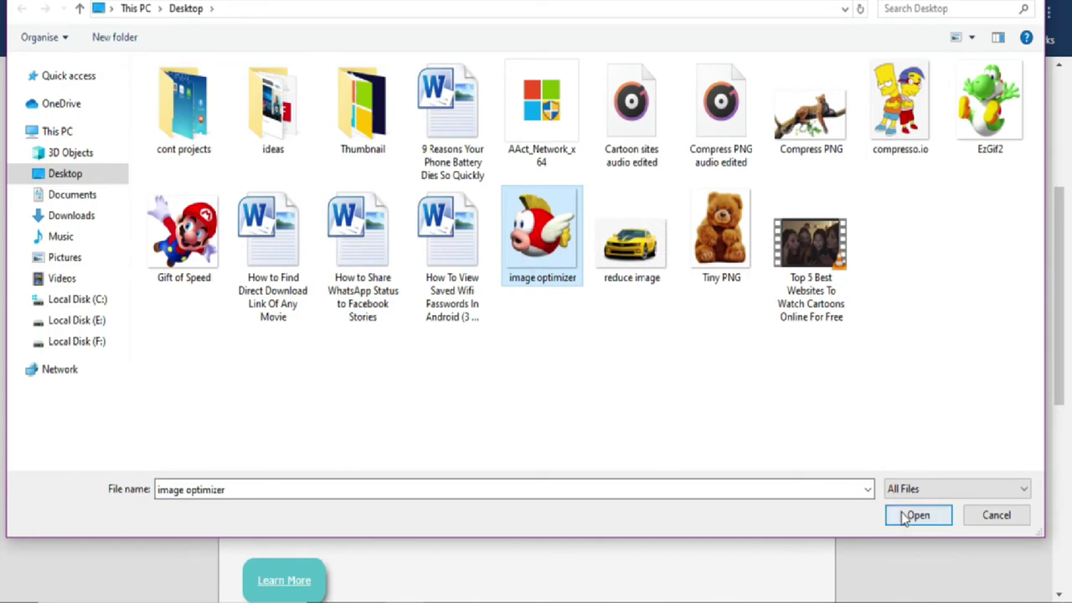
left_click(904, 509)
- Optimize at Normal quality to 900 x 900, 178 KB, and download the result
left_click(444, 260)
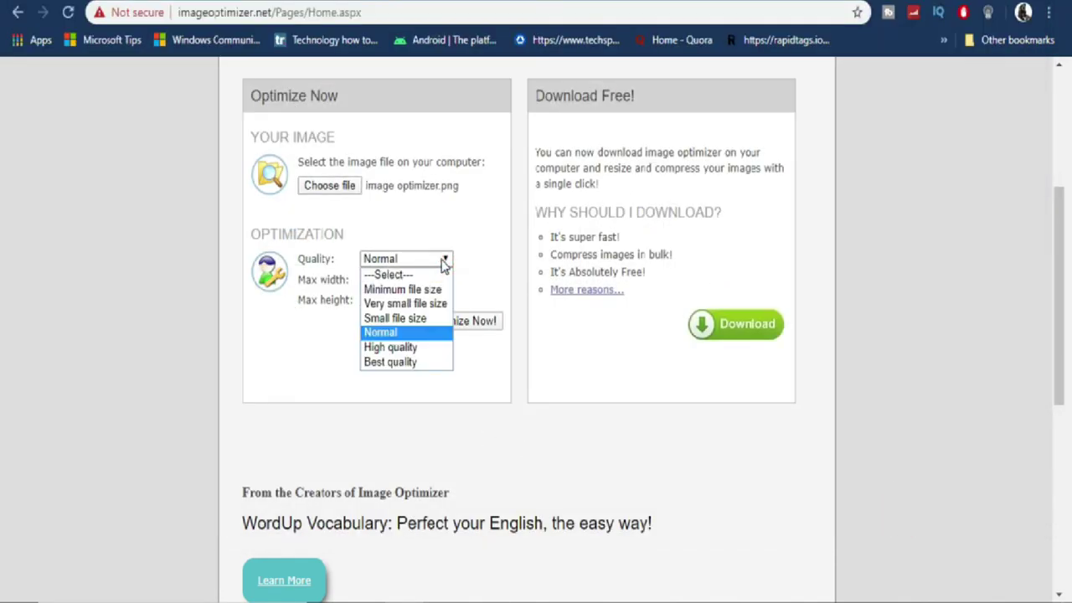
left_click(444, 261)
left_click(460, 328)
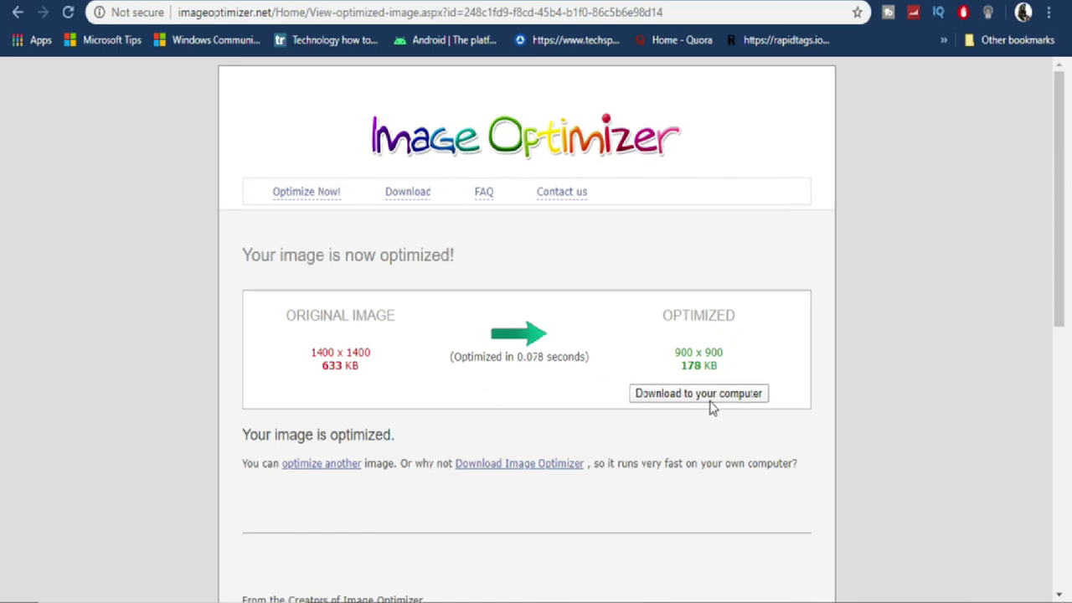
left_click(705, 395)
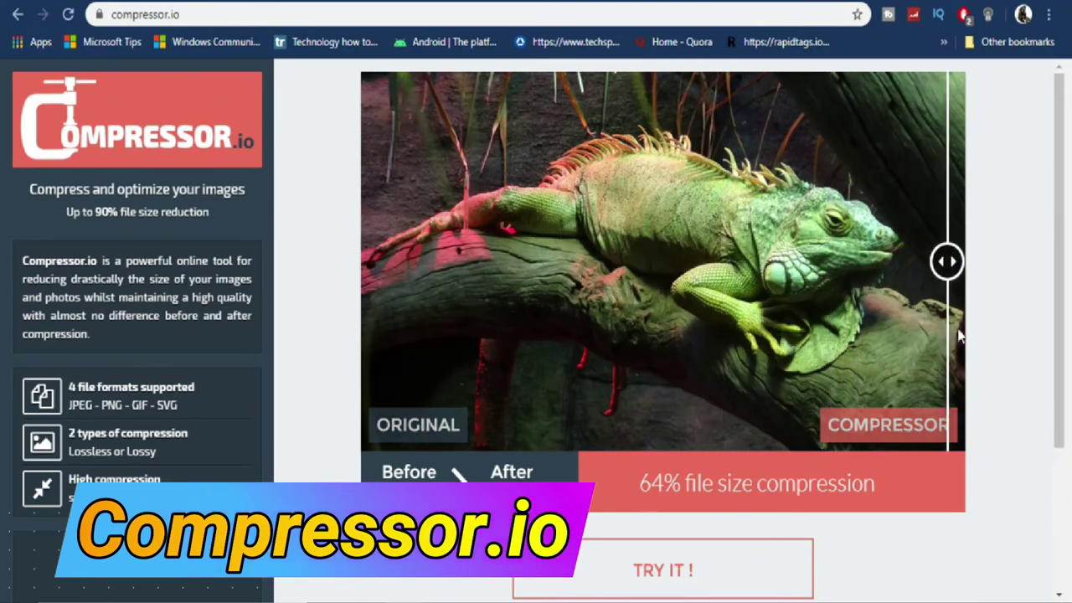
- Upload the 'compresso.io' cartoon image to Compressor.io for compression
scroll(323, 334, "down", 3)
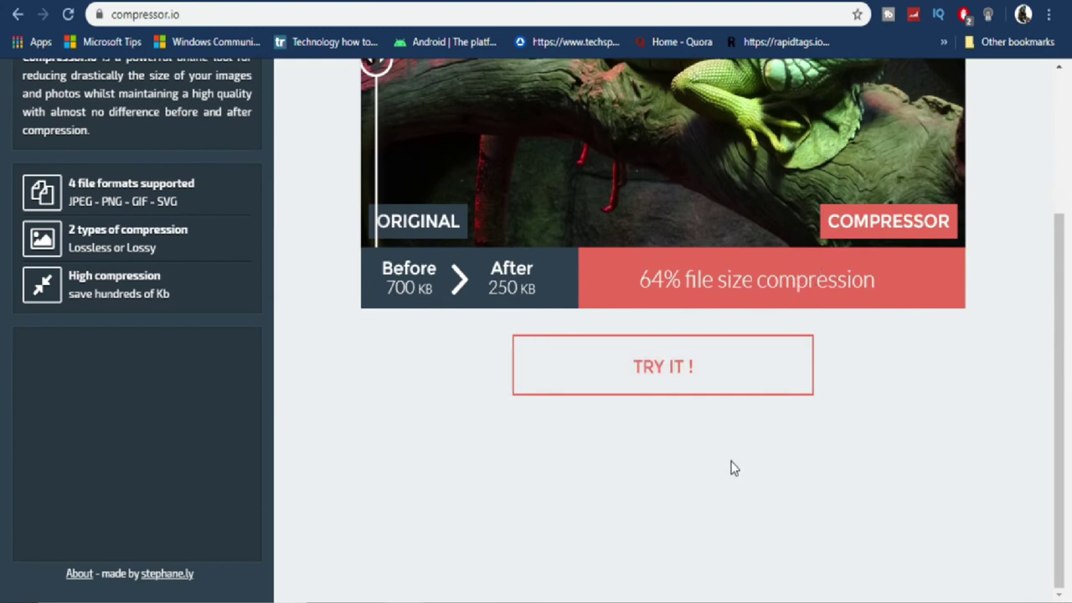
left_click(648, 373)
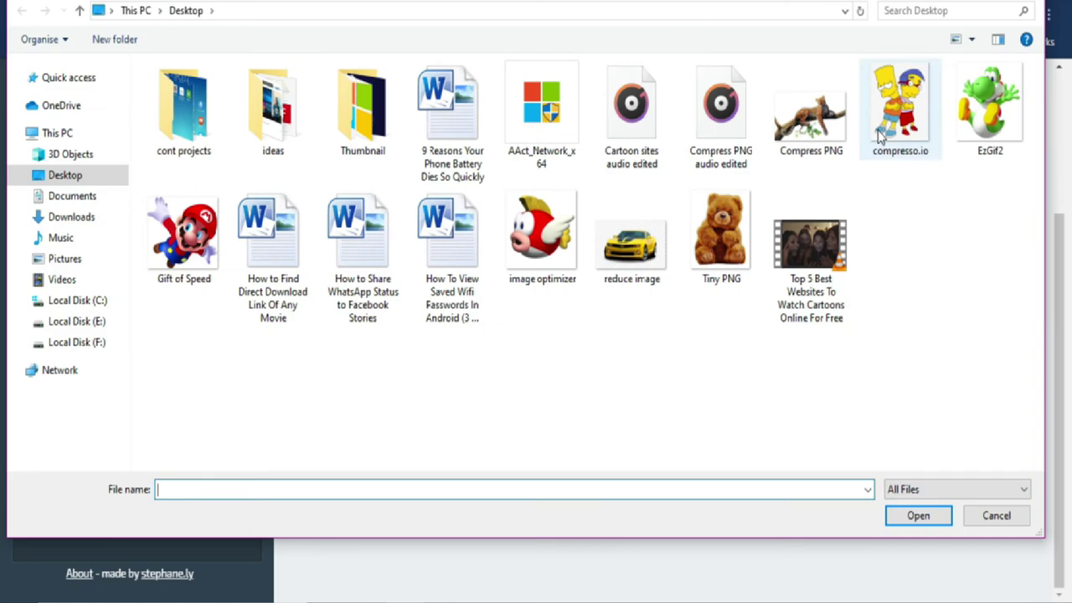
left_click(891, 96)
left_click(904, 512)
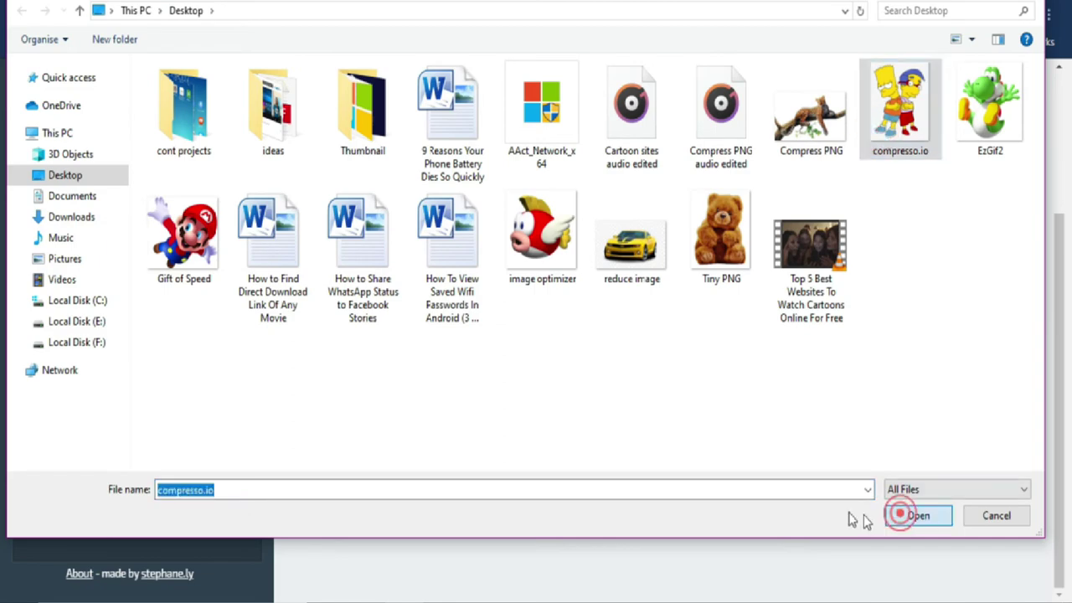
- Download the compressed 76.22 KB cartoon image and open it in Photos
scroll(747, 490, "up", 1)
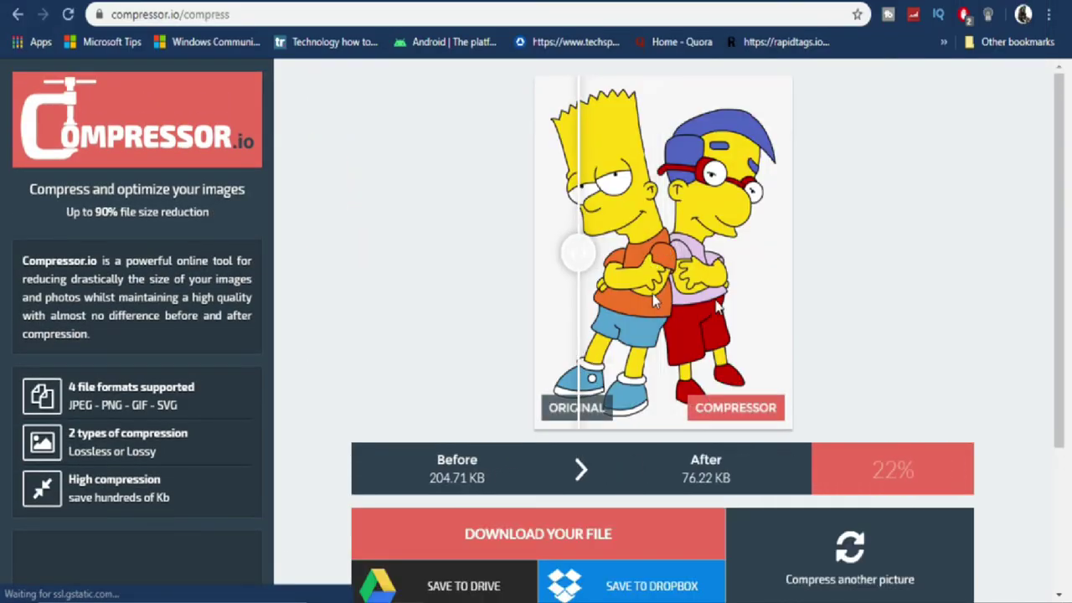
scroll(856, 378, "down", 1)
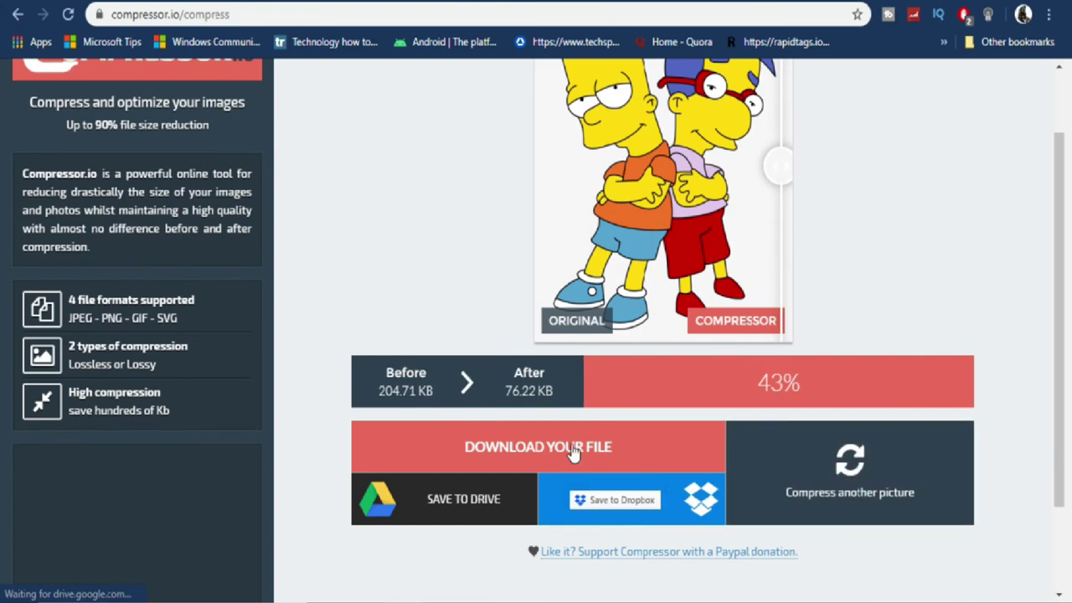
left_click(526, 454)
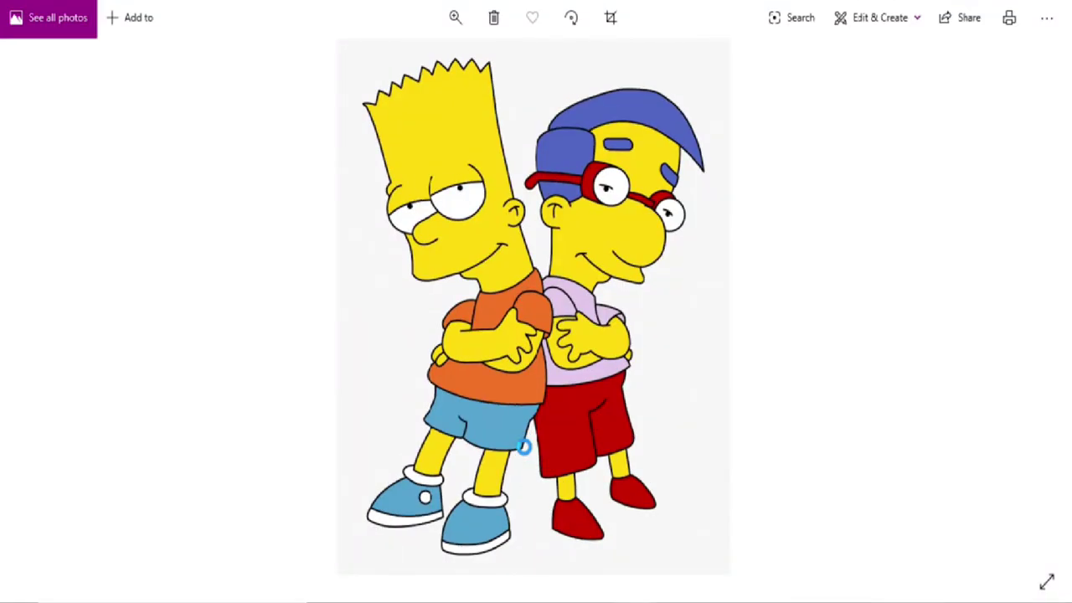